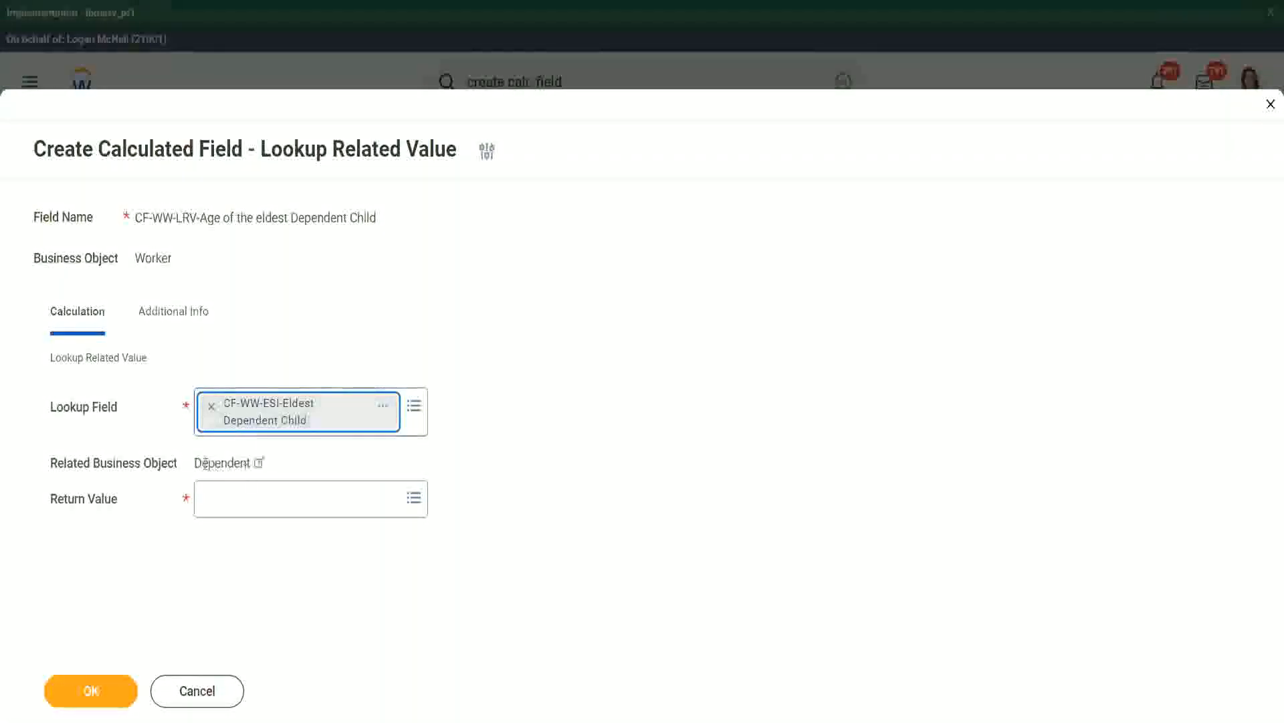
# Review the related business object and the details of the CF-WW-ESI-Eldest Dependent Child lookup field.
pyautogui.moveTo(194, 463); pyautogui.dragTo(256, 461)
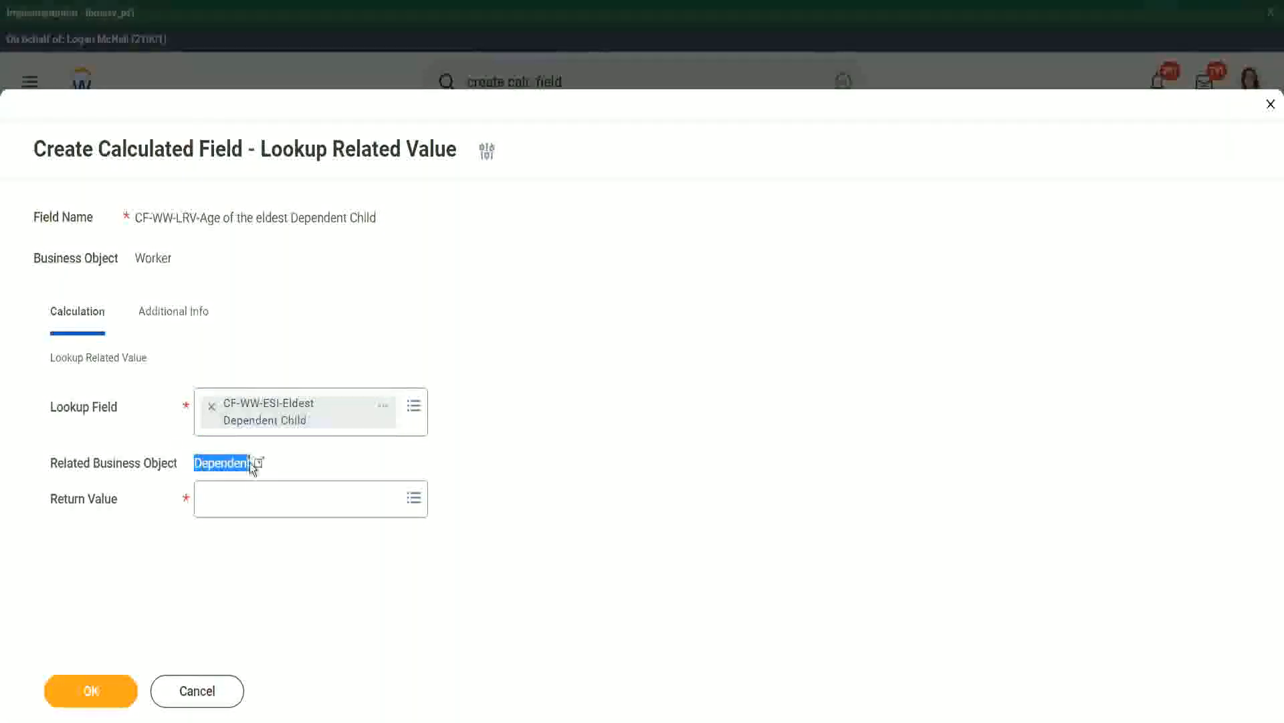
pyautogui.click(382, 411)
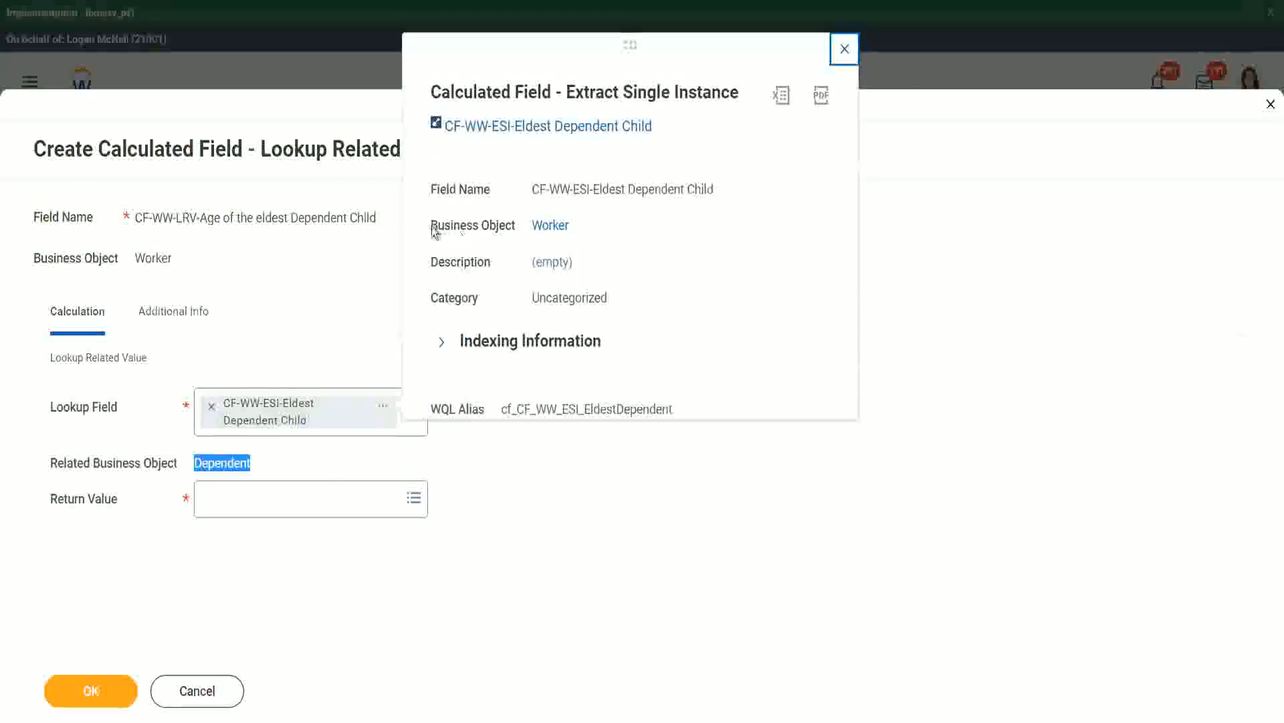
pyautogui.moveTo(432, 226); pyautogui.dragTo(521, 227)
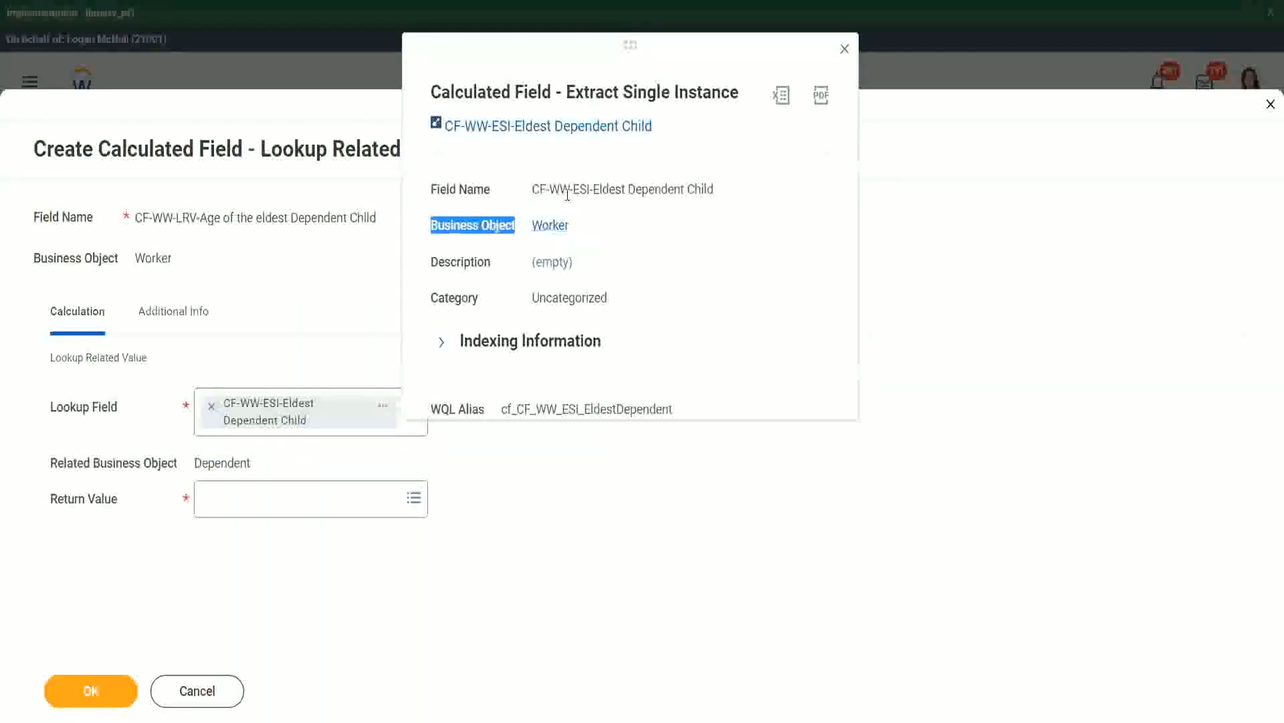
pyautogui.moveTo(579, 189); pyautogui.dragTo(615, 190)
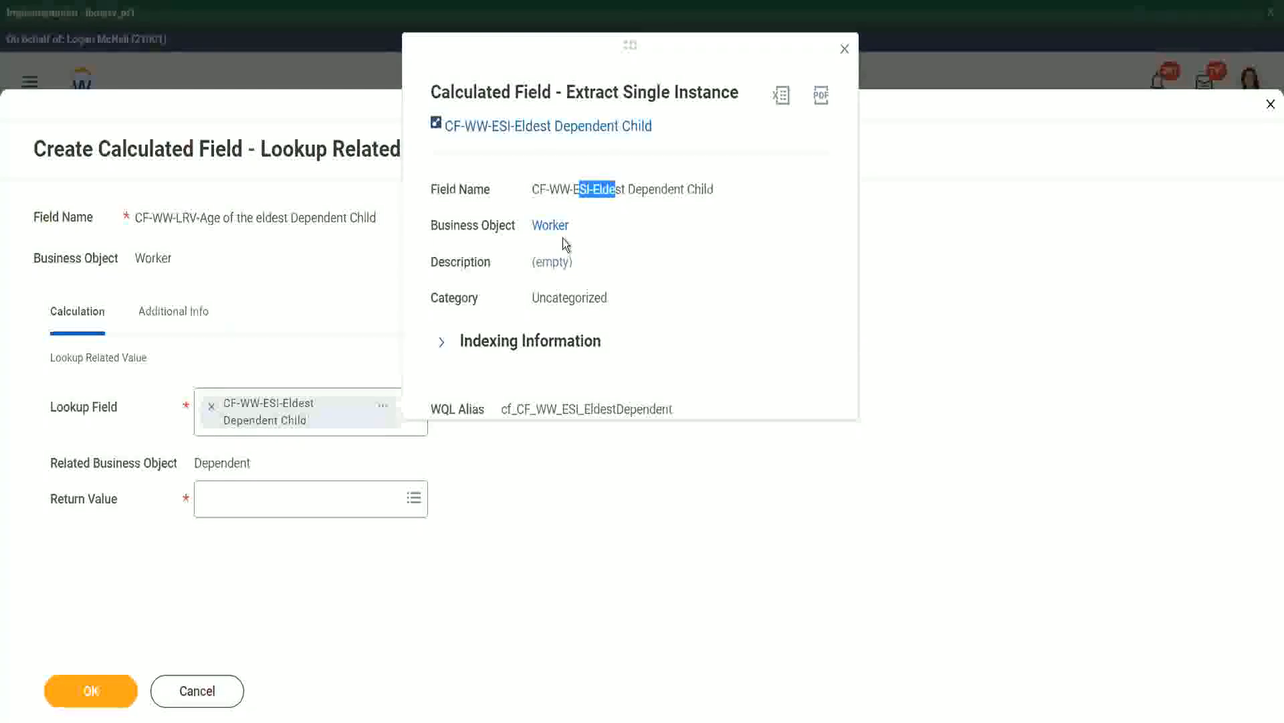
pyautogui.click(644, 215)
pyautogui.click(845, 50)
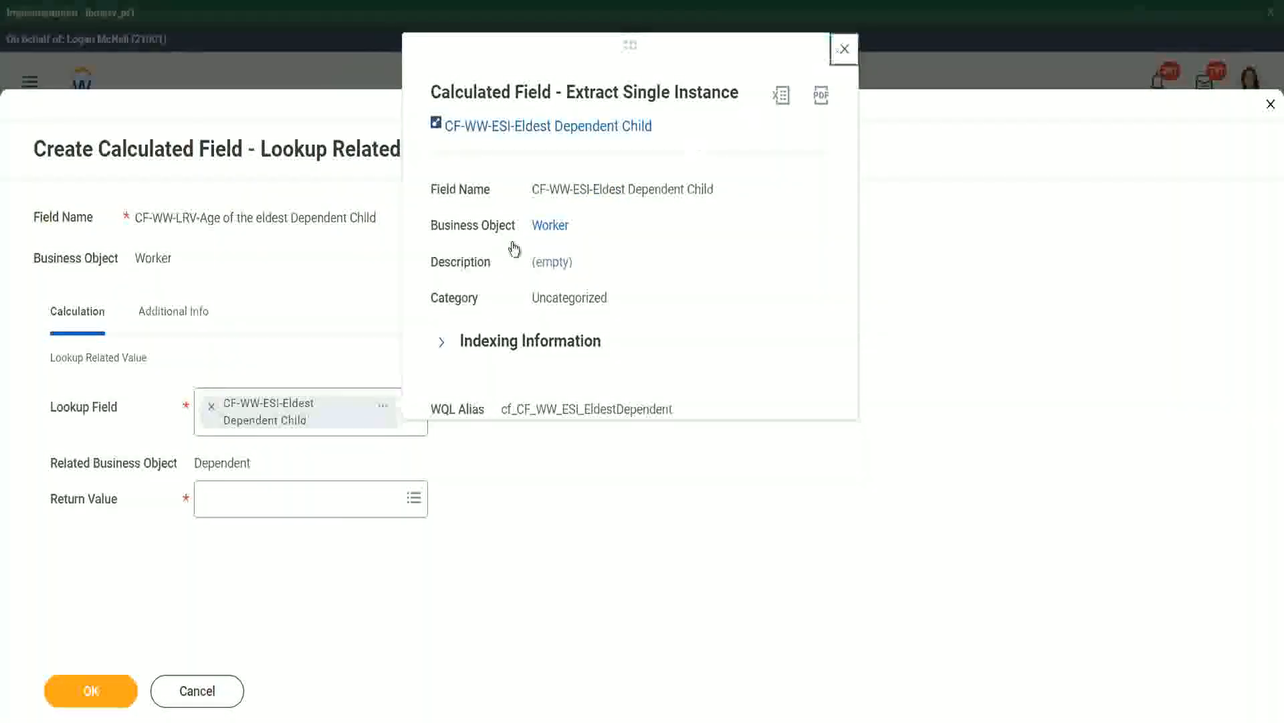
pyautogui.moveTo(194, 462); pyautogui.dragTo(244, 464)
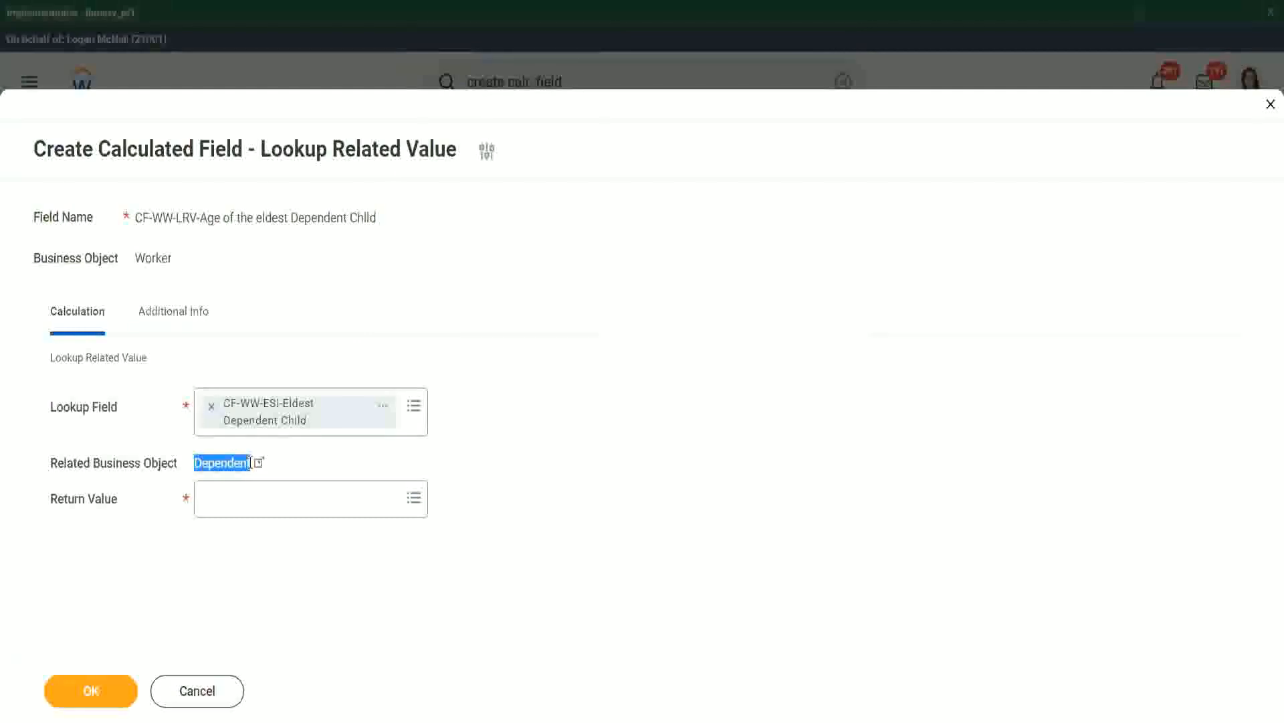
# Set the return value to the Age field, check that field's description, and save the calculated field.
pyautogui.click(228, 502)
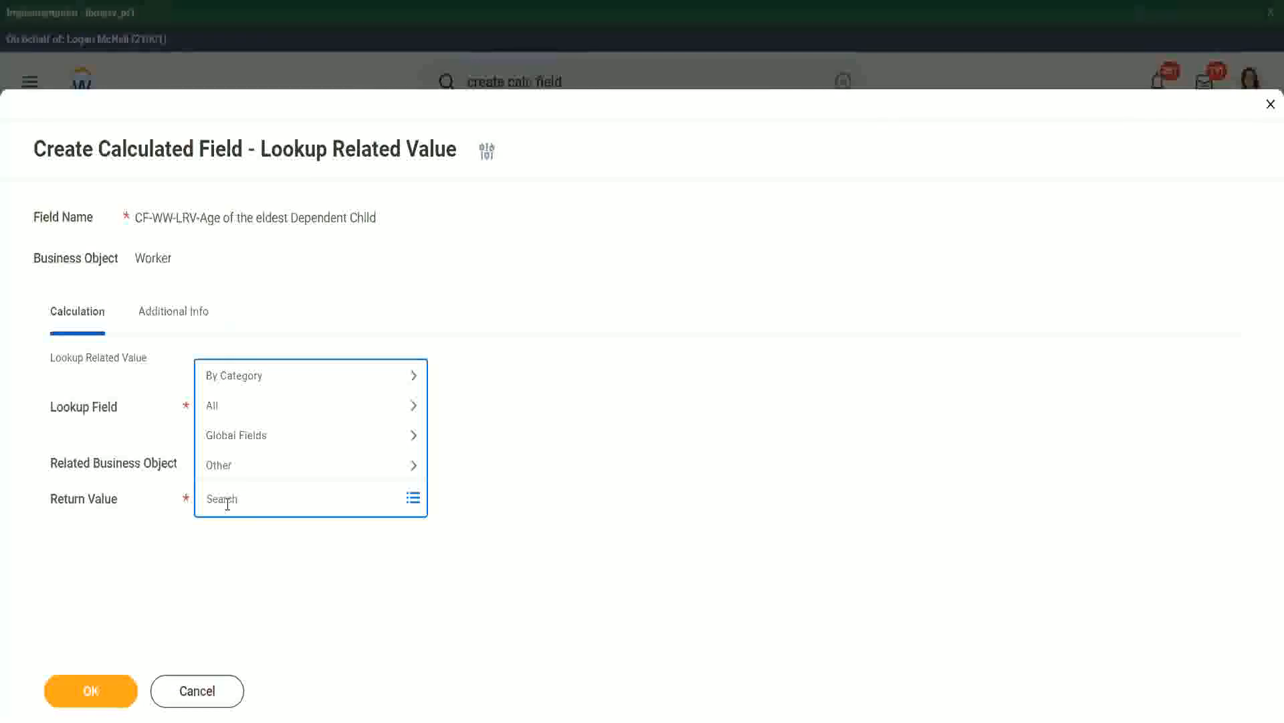
pyautogui.write('age')
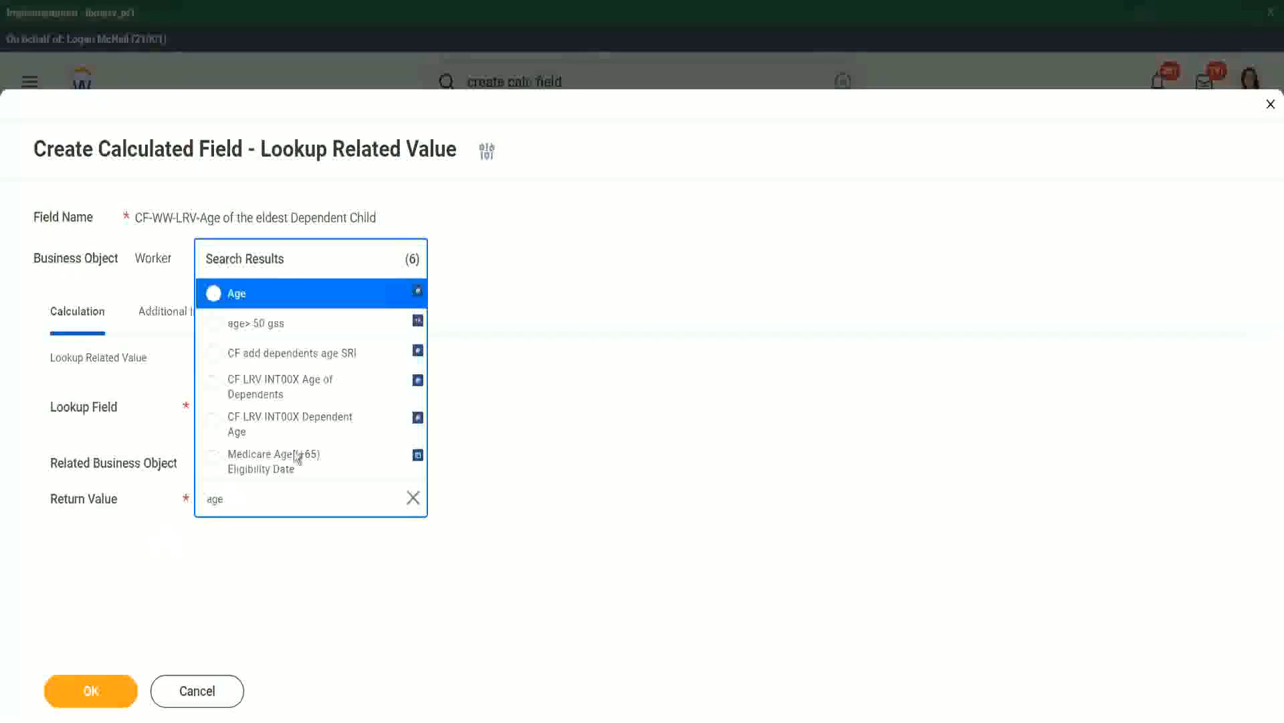
pyautogui.click(324, 304)
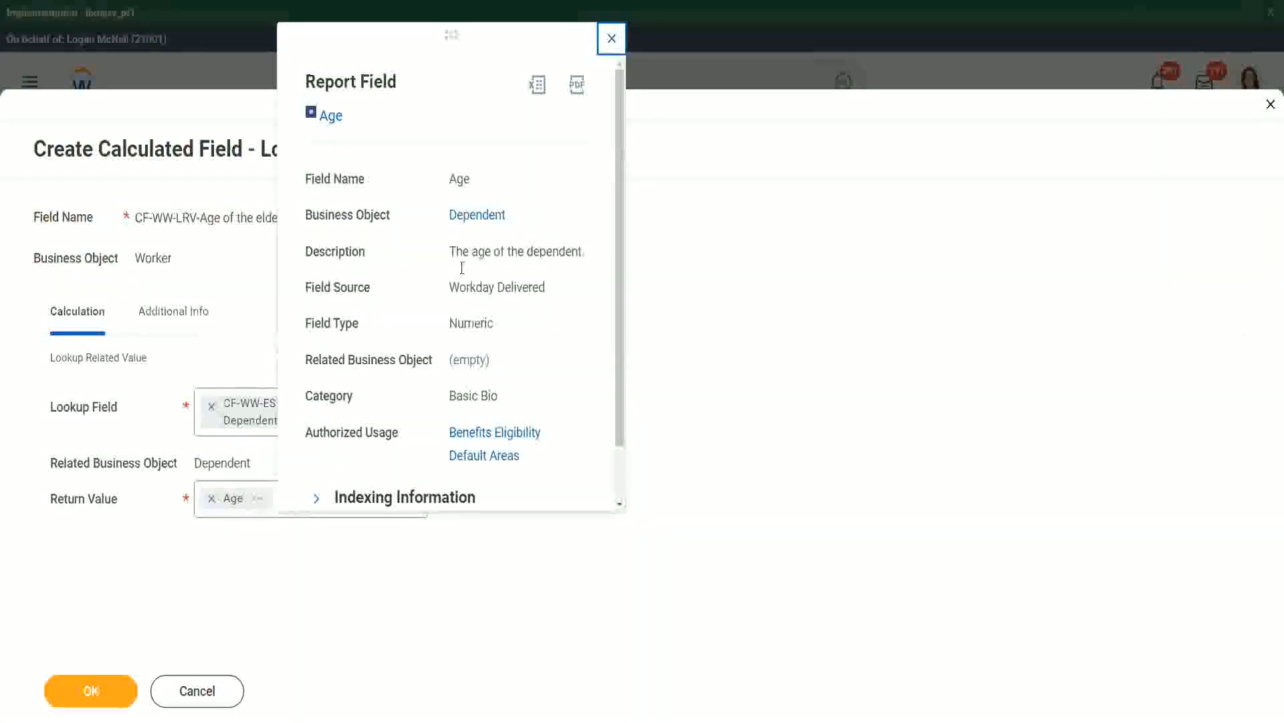
pyautogui.moveTo(450, 252); pyautogui.dragTo(584, 248)
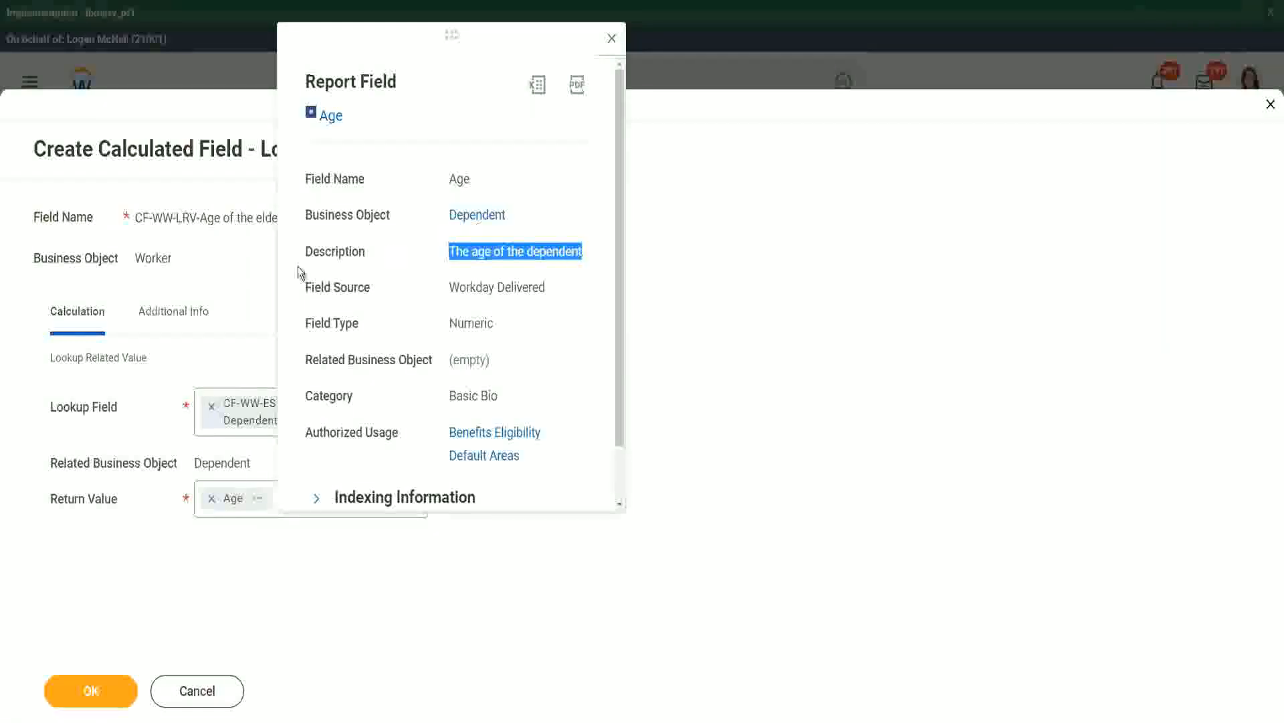
pyautogui.click(215, 286)
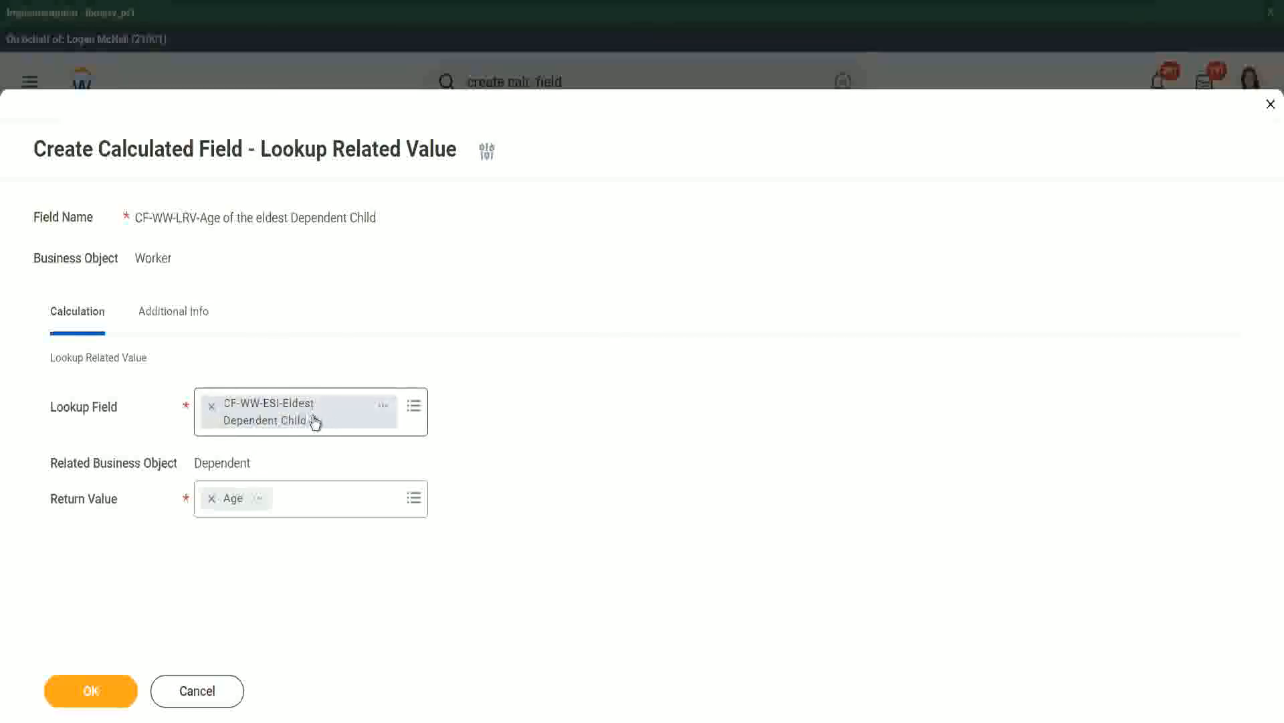
pyautogui.click(102, 689)
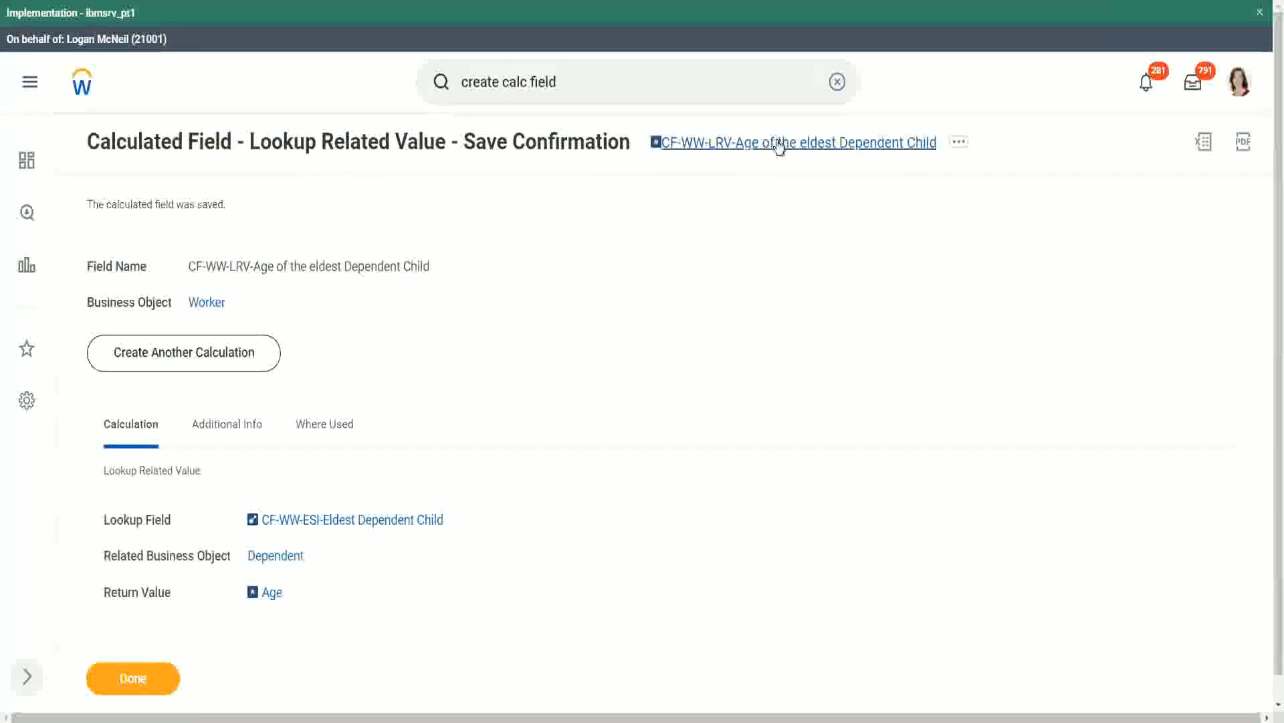
# Copy the name of the saved calculated field and finish the save confirmation.
pyautogui.rightClick(776, 143)
pyautogui.click(810, 219)
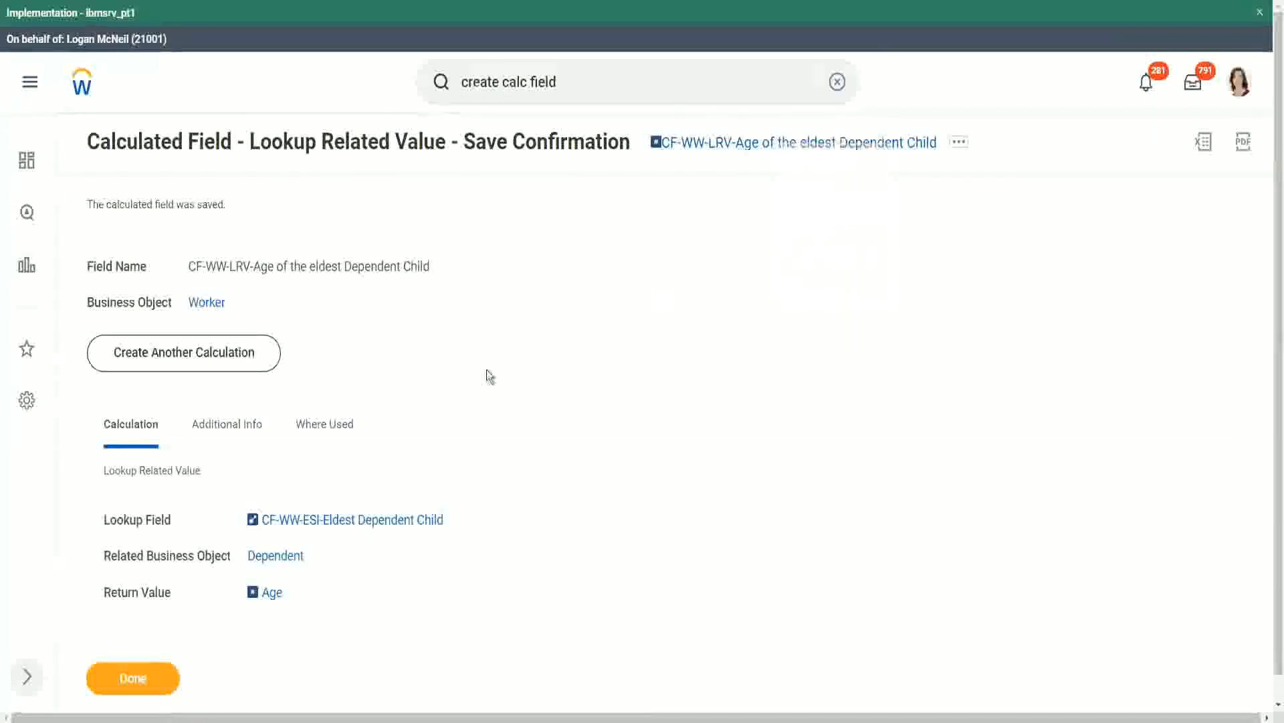
pyautogui.click(134, 676)
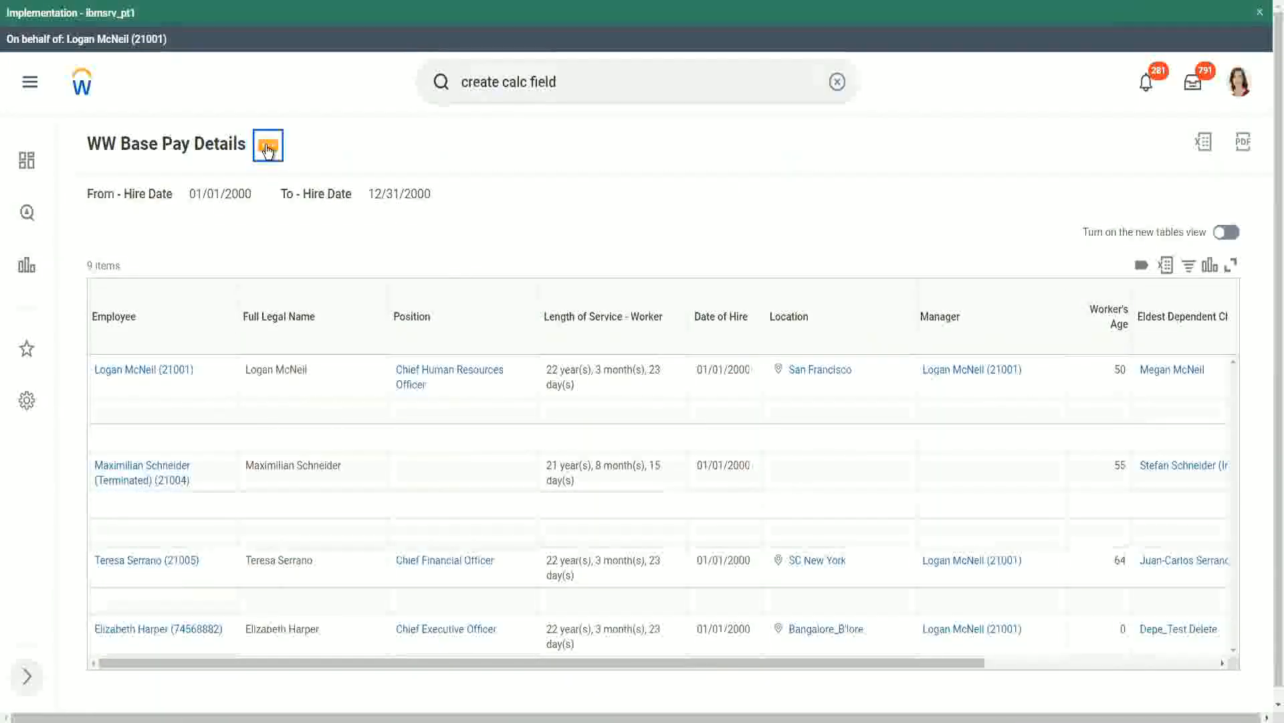
# Open the WW Base Pay Details custom report for editing.
pyautogui.click(267, 149)
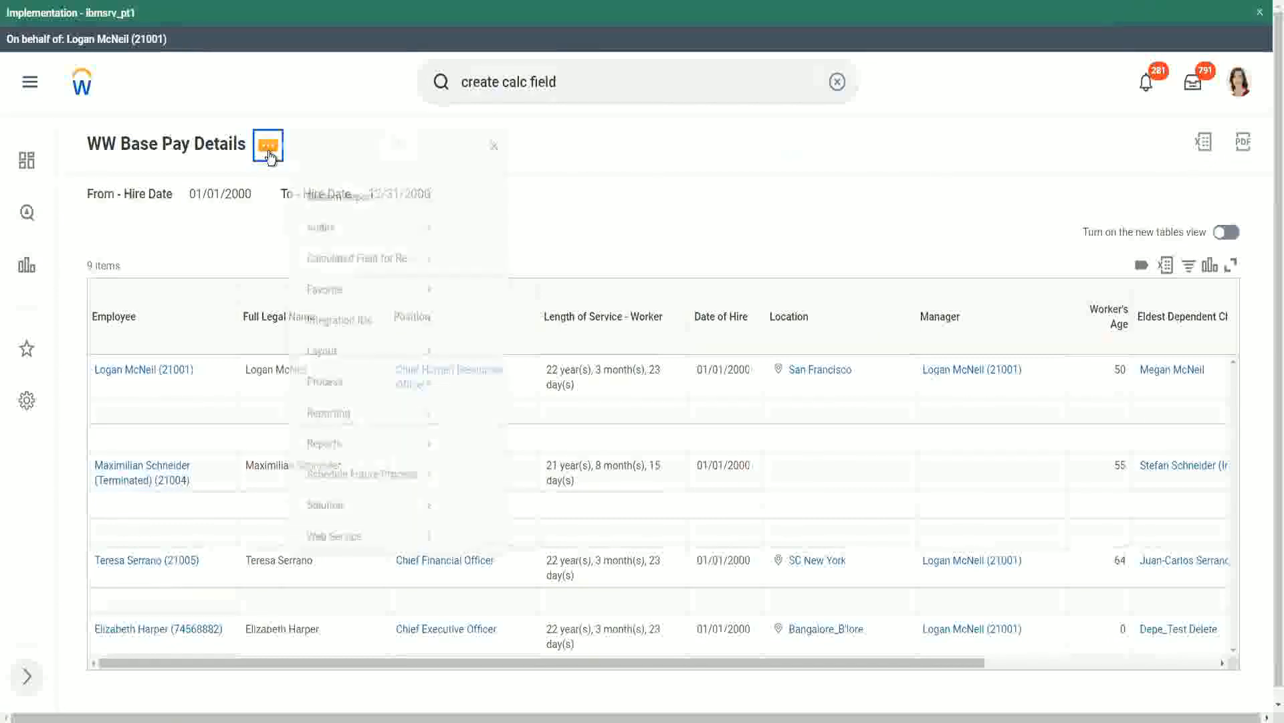
pyautogui.moveTo(348, 223)
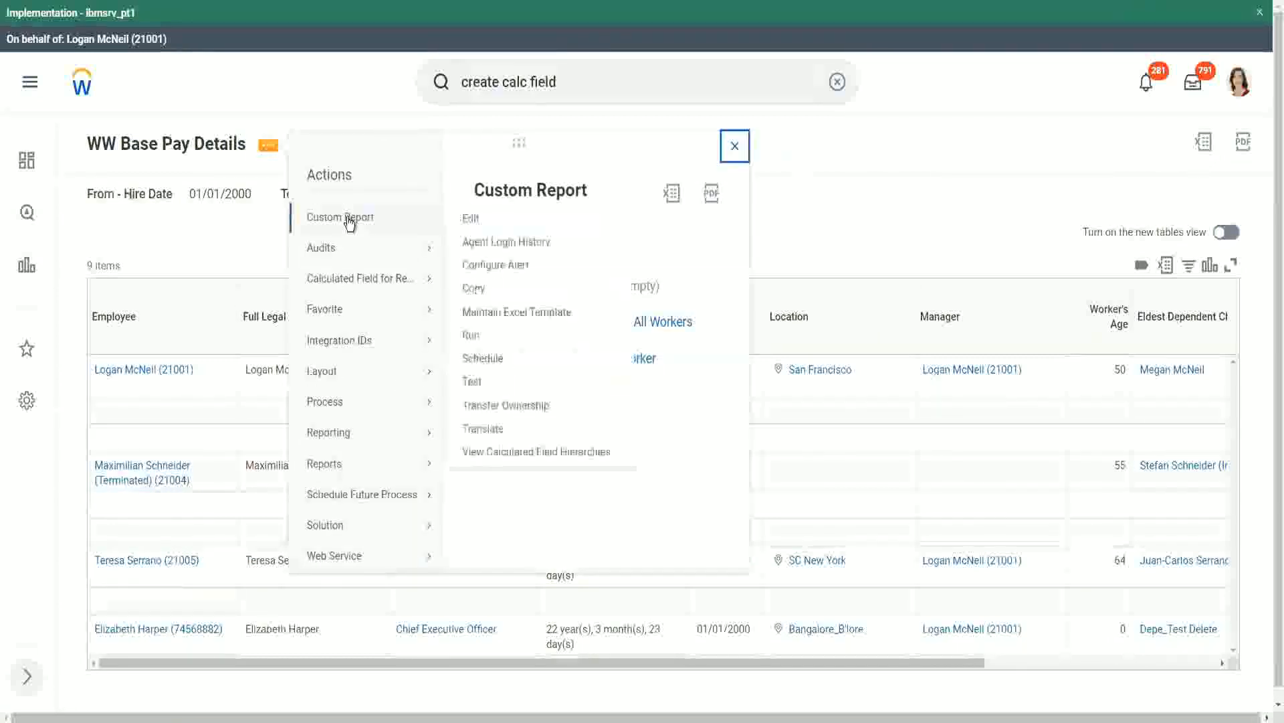
pyautogui.click(472, 219)
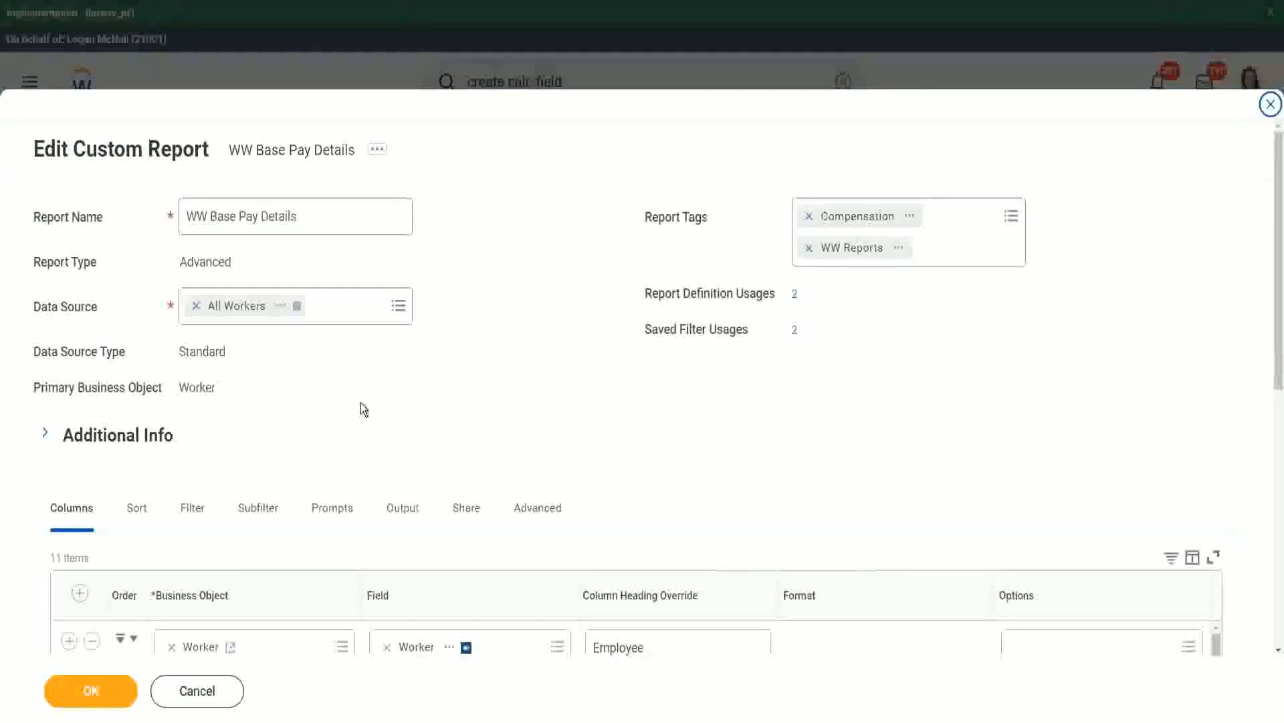
# Add a Worker column below Eldest Dependent Child using the field CF-WW-LRV-Age of the eldest Dependent Child.
pyautogui.scroll(-7, 355, 415)
pyautogui.scroll(-5, 351, 394)
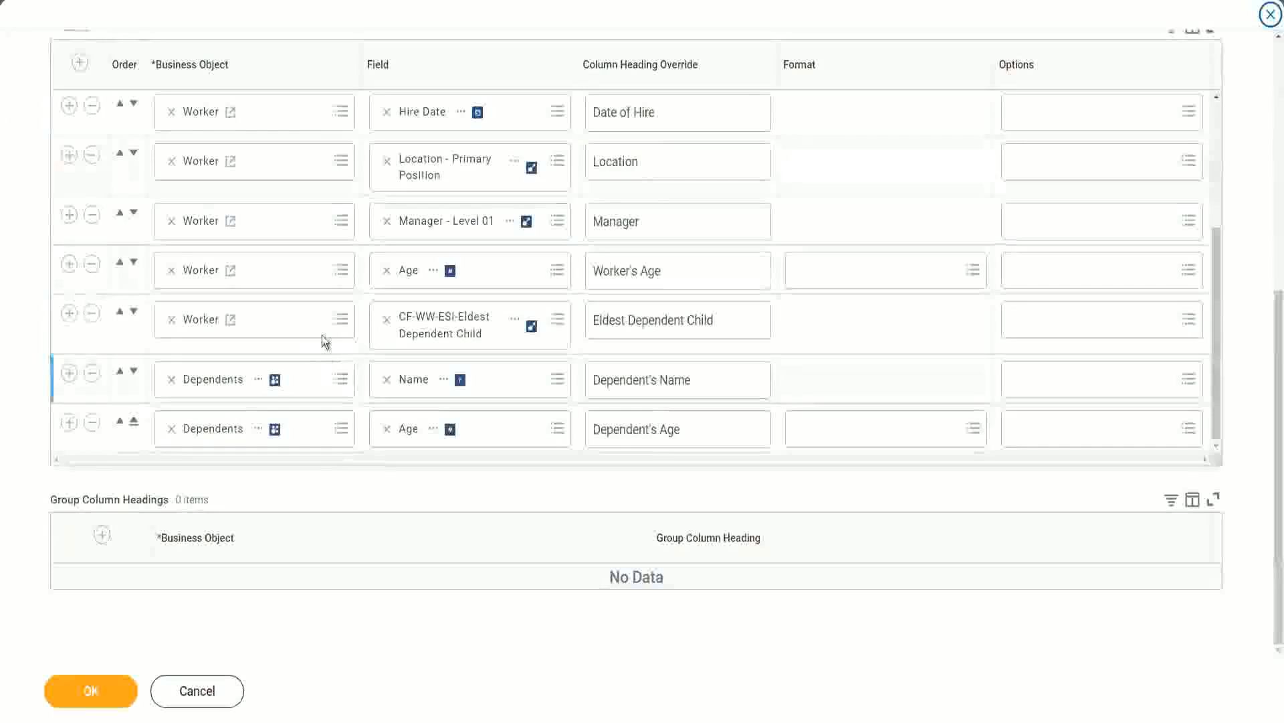
pyautogui.click(69, 312)
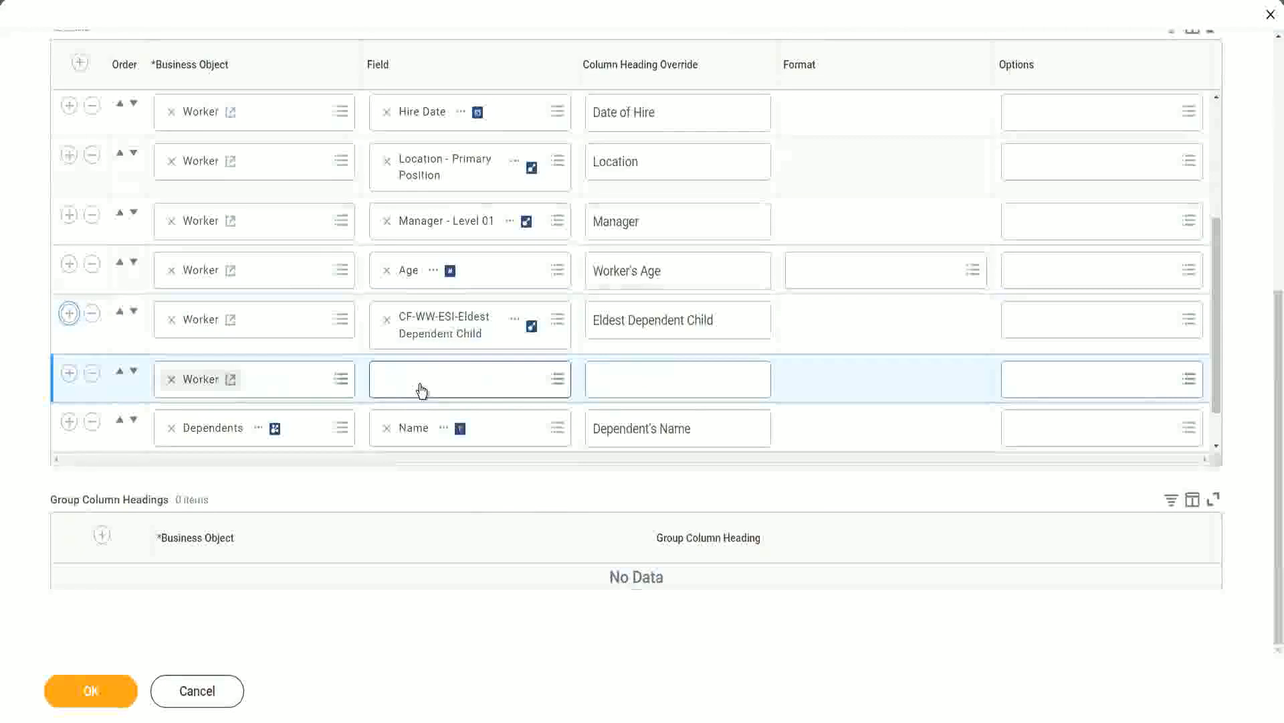
pyautogui.click(422, 390)
pyautogui.hotkey('ctrl', 'v')
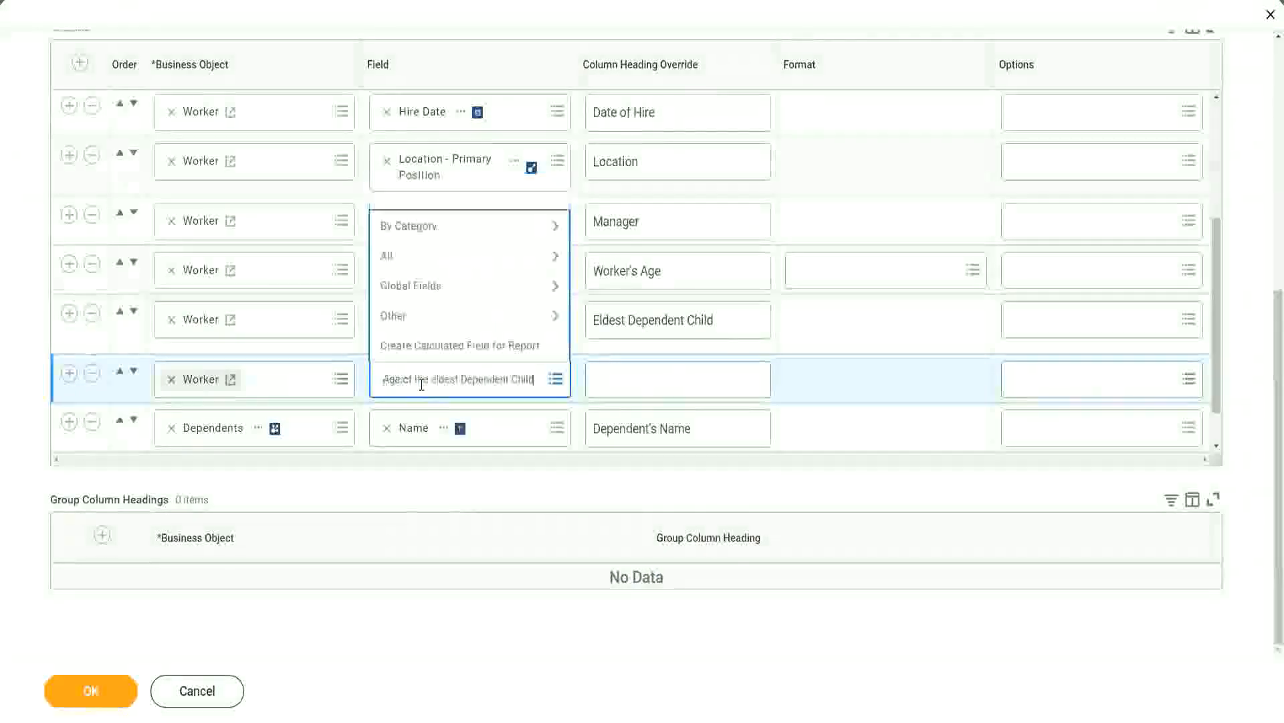
pyautogui.press('Return')
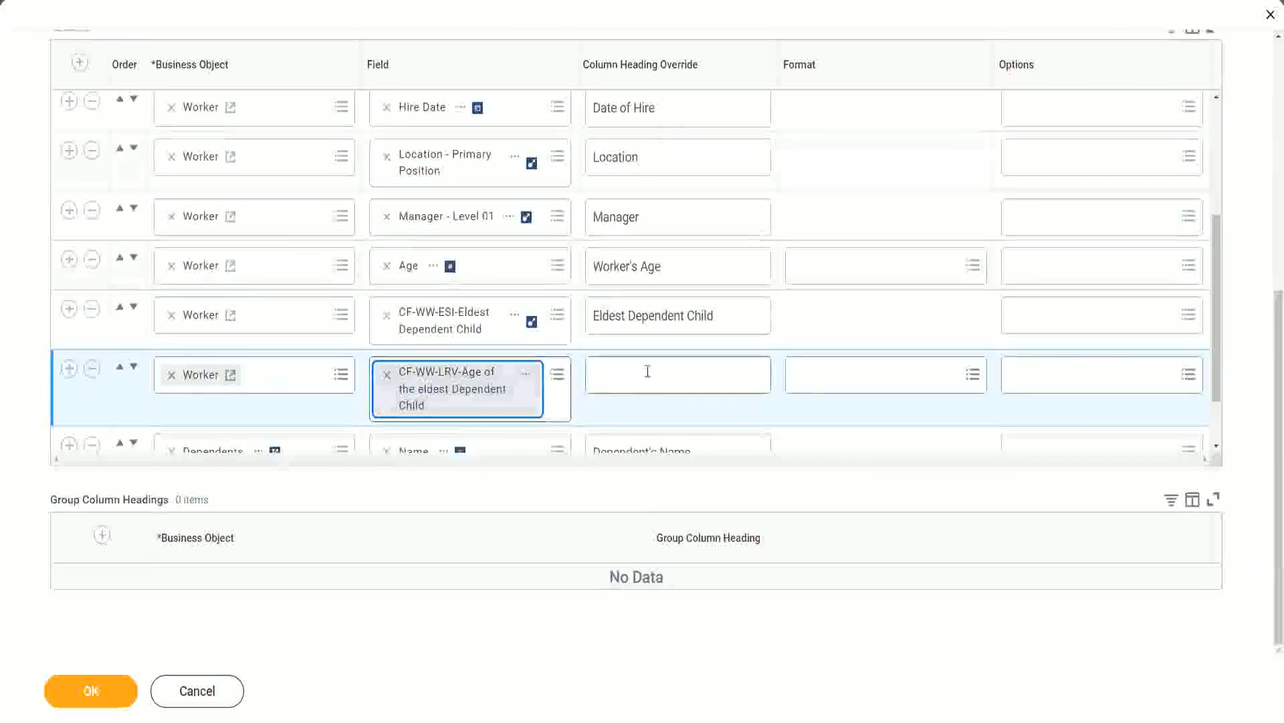
# Override the new column's heading with "Age of the Eldest Dependent Child" and save the report.
pyautogui.click(647, 371)
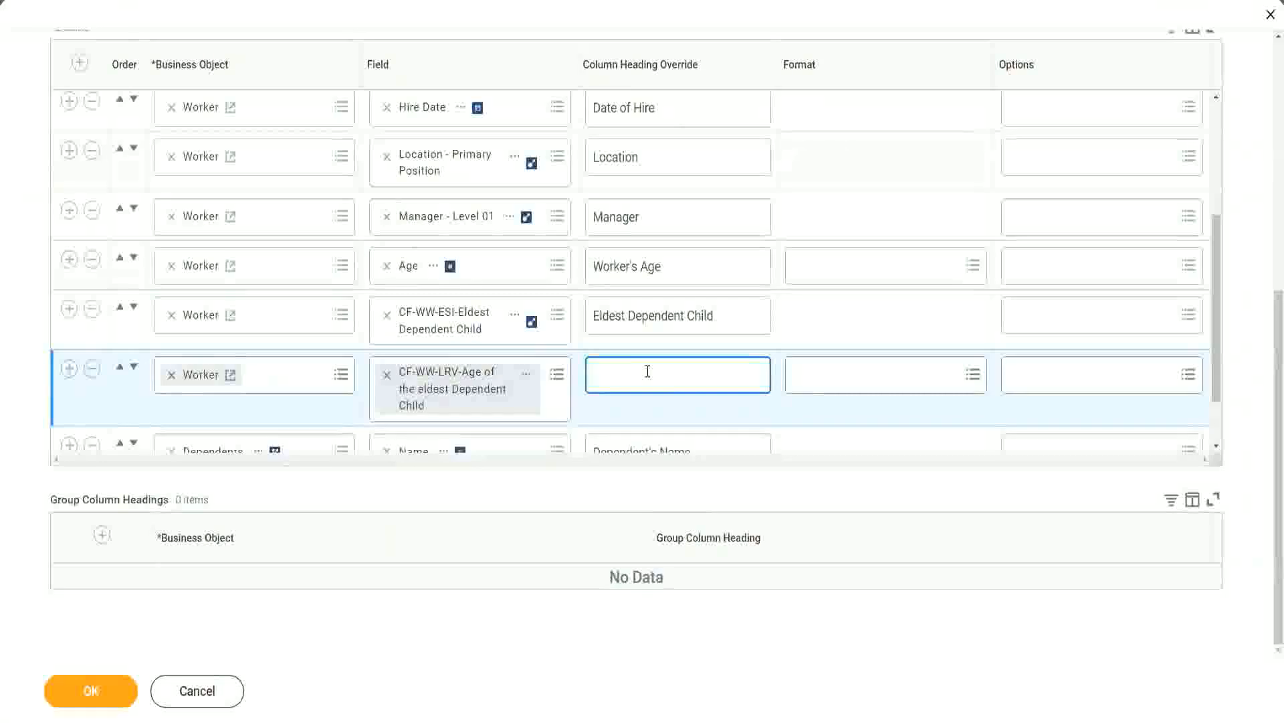
pyautogui.write('Age of the E')
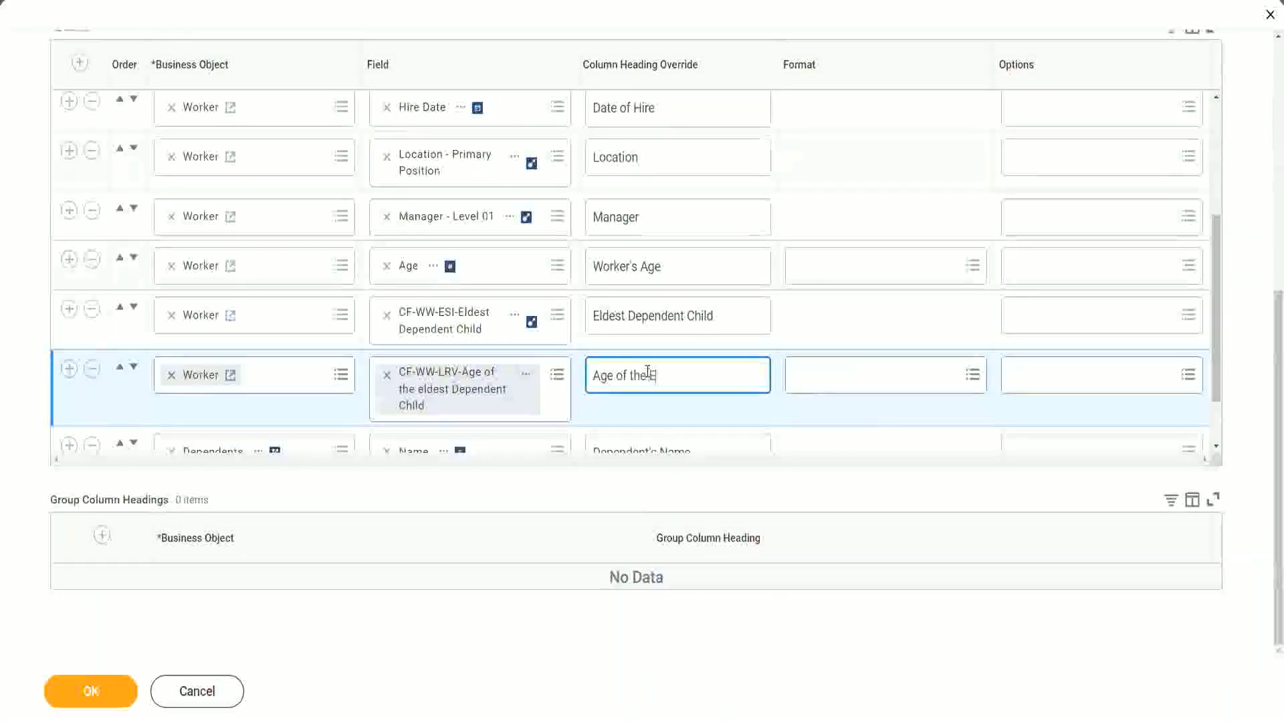
pyautogui.write('ldest De')
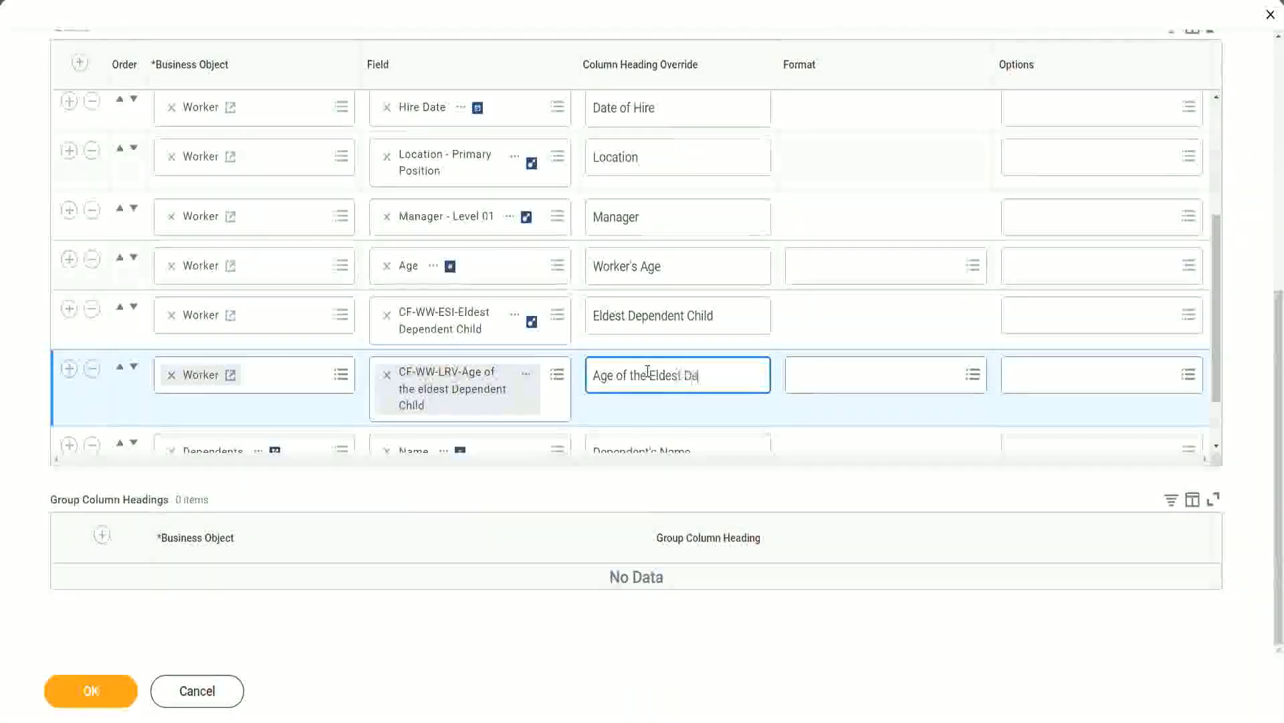
pyautogui.write('pendent Child')
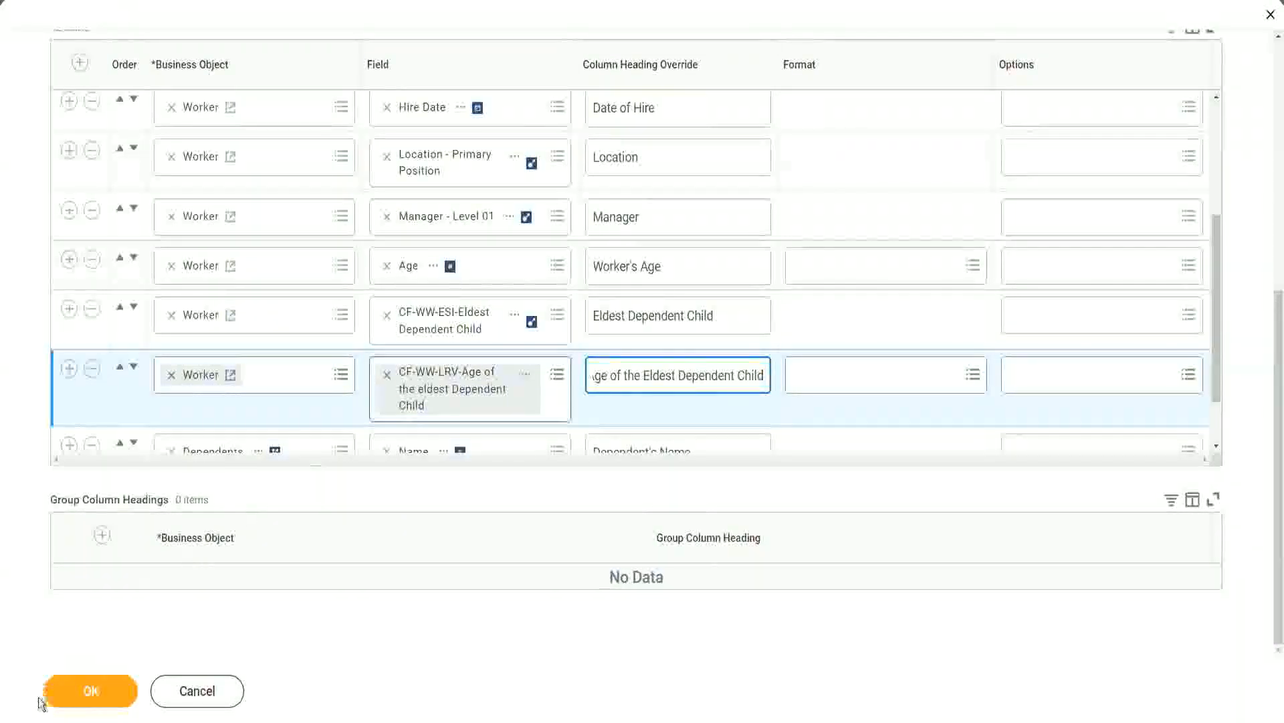
pyautogui.click(76, 701)
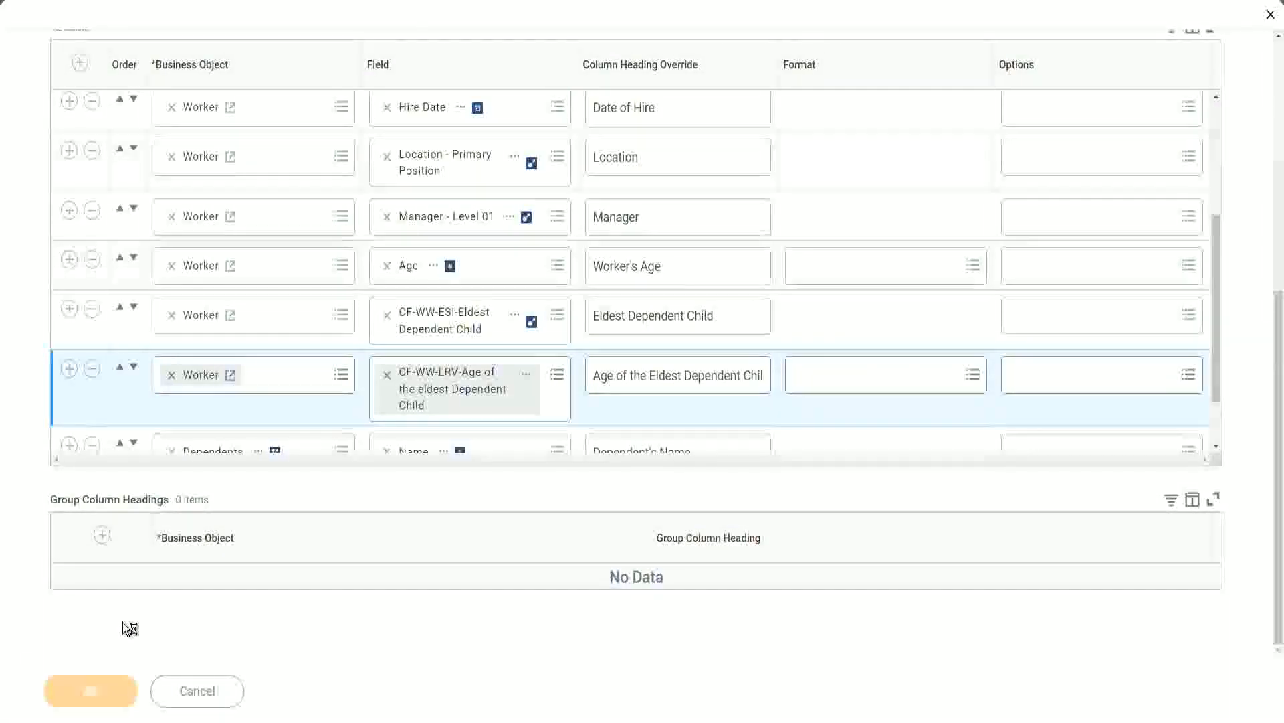
# Start a run of the report with the hire date range 01/01/2000 to 12/31/2000.
pyautogui.click(115, 682)
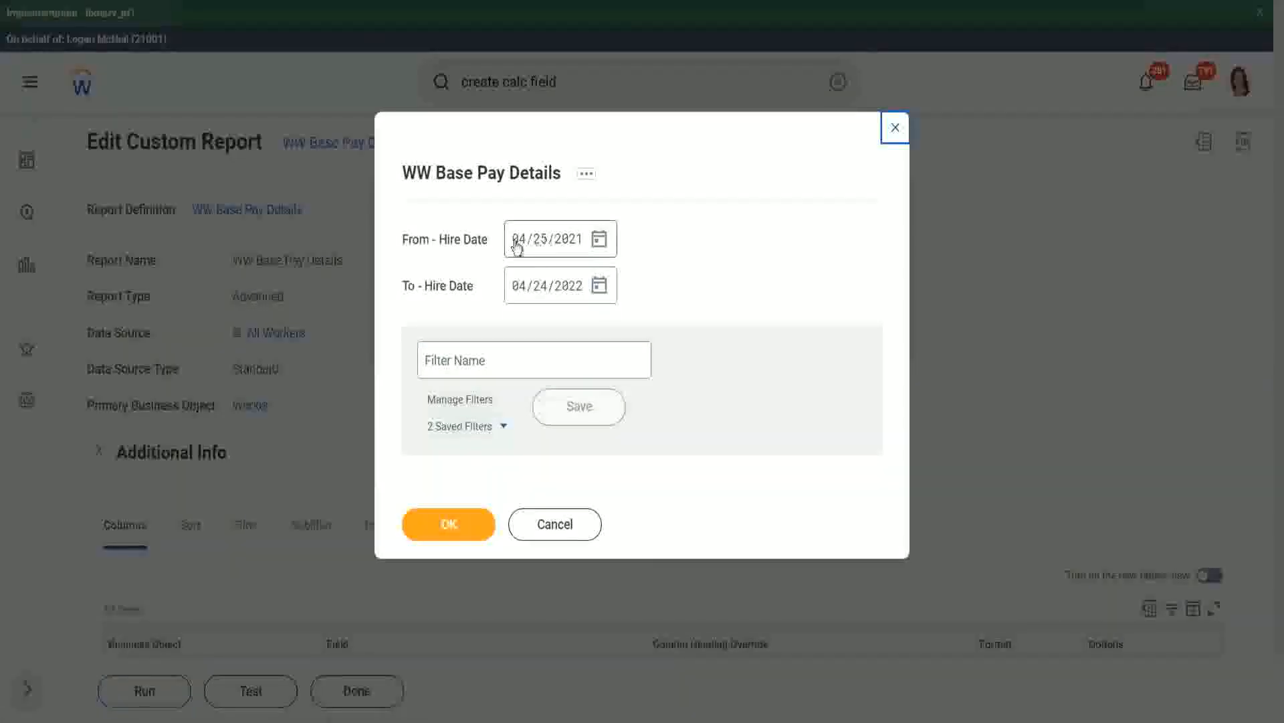
pyautogui.click(517, 246)
pyautogui.write('01/01/20')
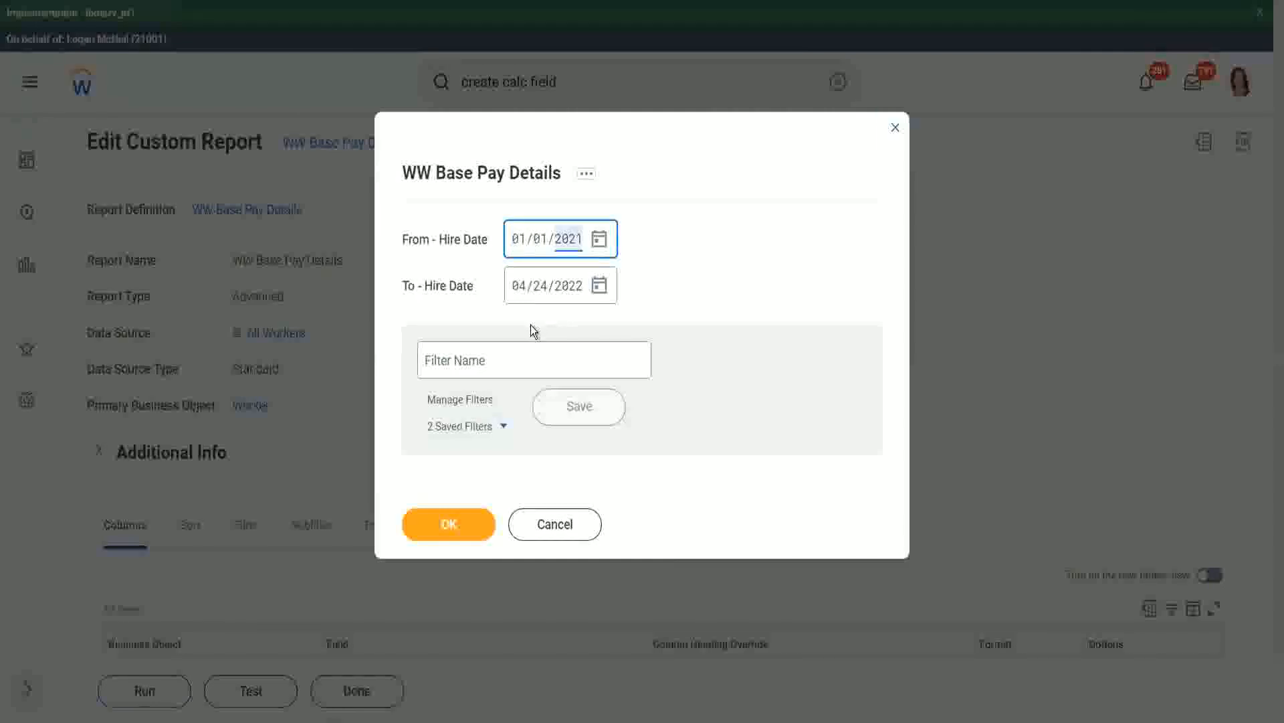
pyautogui.write('00')
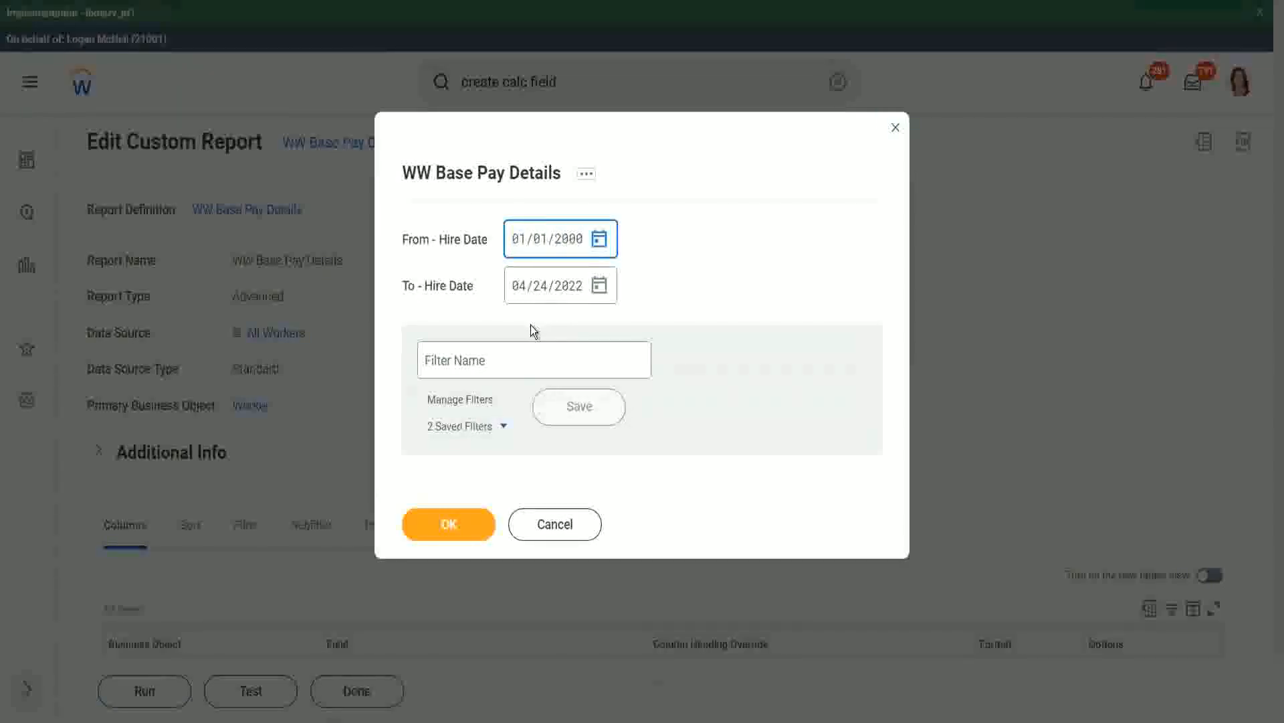
pyautogui.press('Tab')
pyautogui.write('12/31/2')
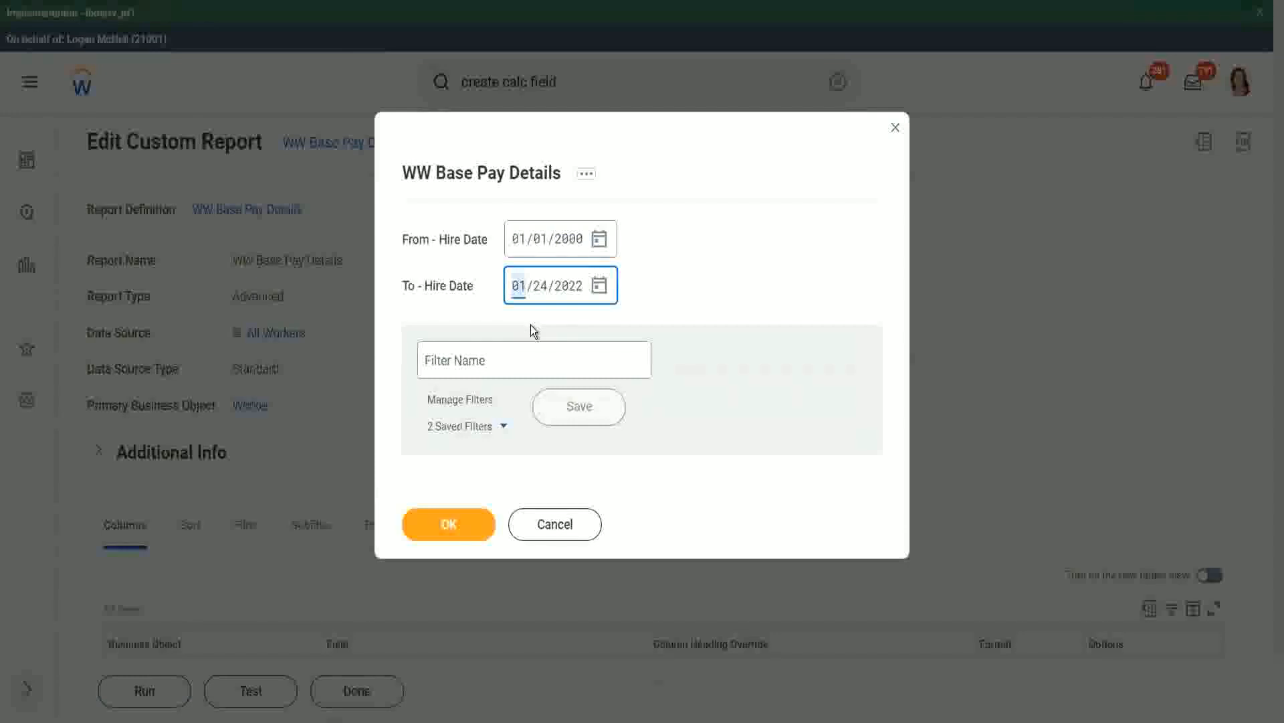
pyautogui.write('000')
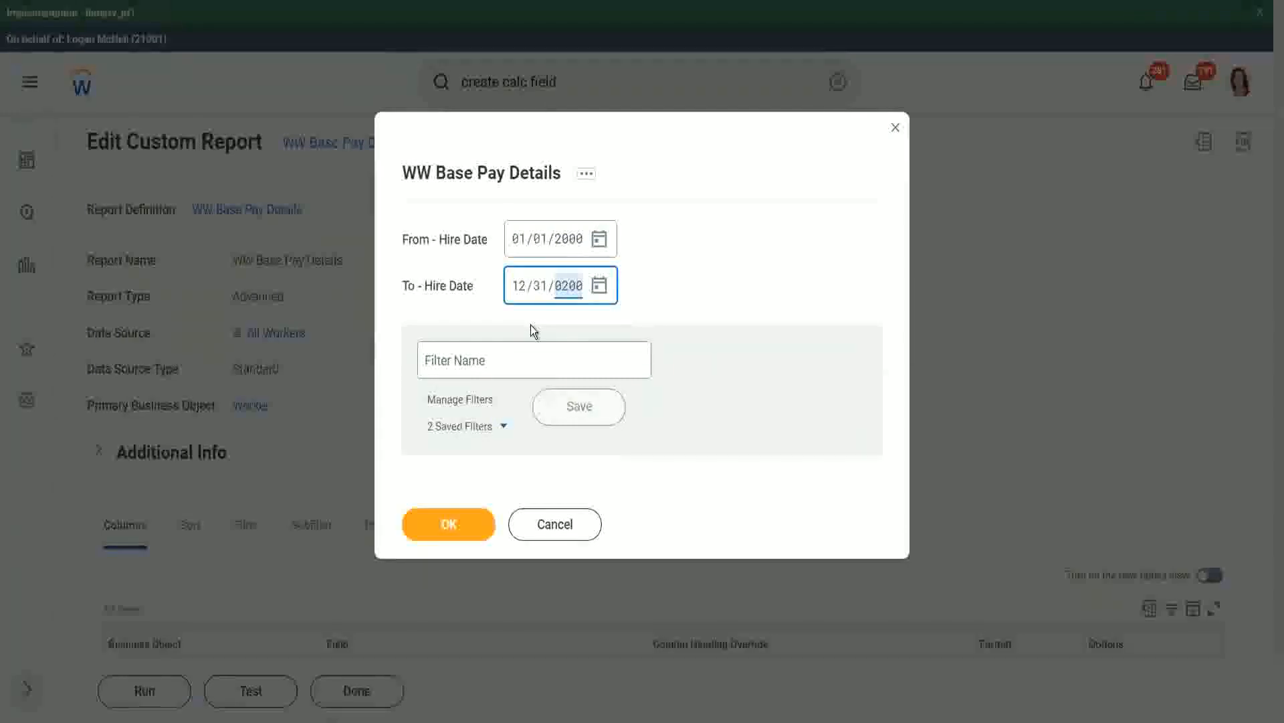
# Save the prompt values as a filter named 2000, and run the report to view the eldest dependent child's age column.
pyautogui.click(494, 359)
pyautogui.write('2000')
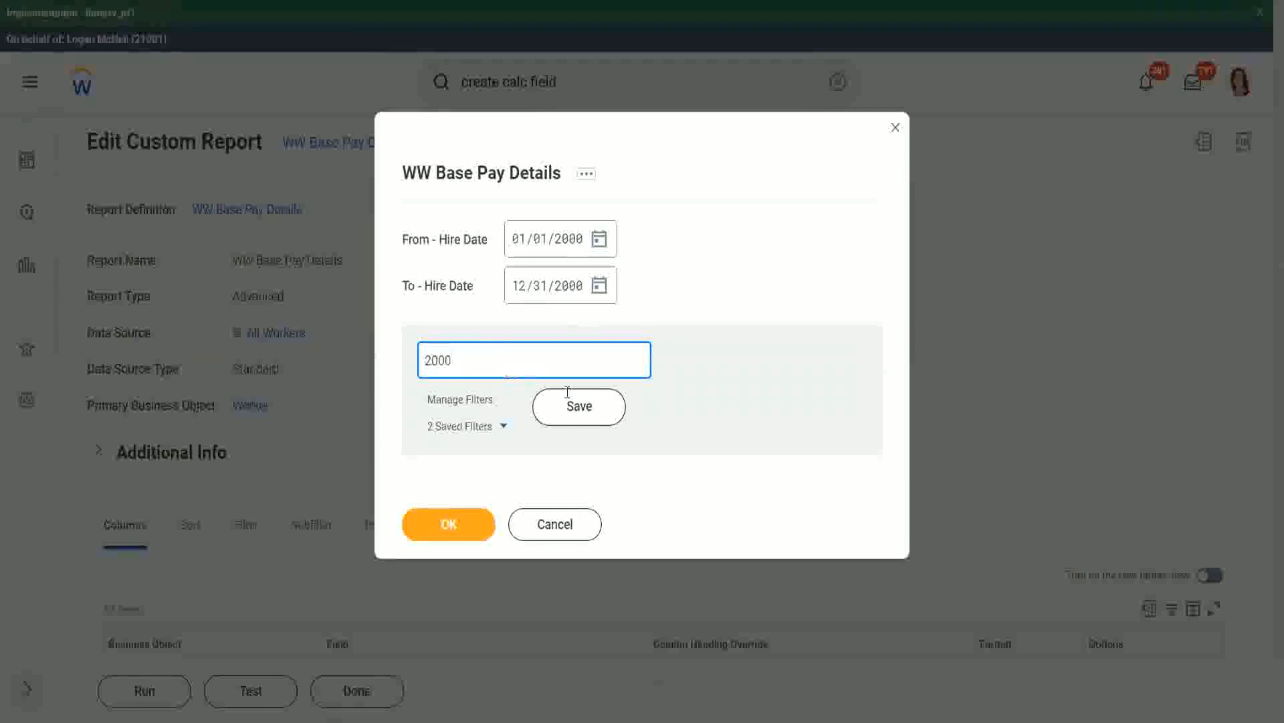
pyautogui.click(570, 401)
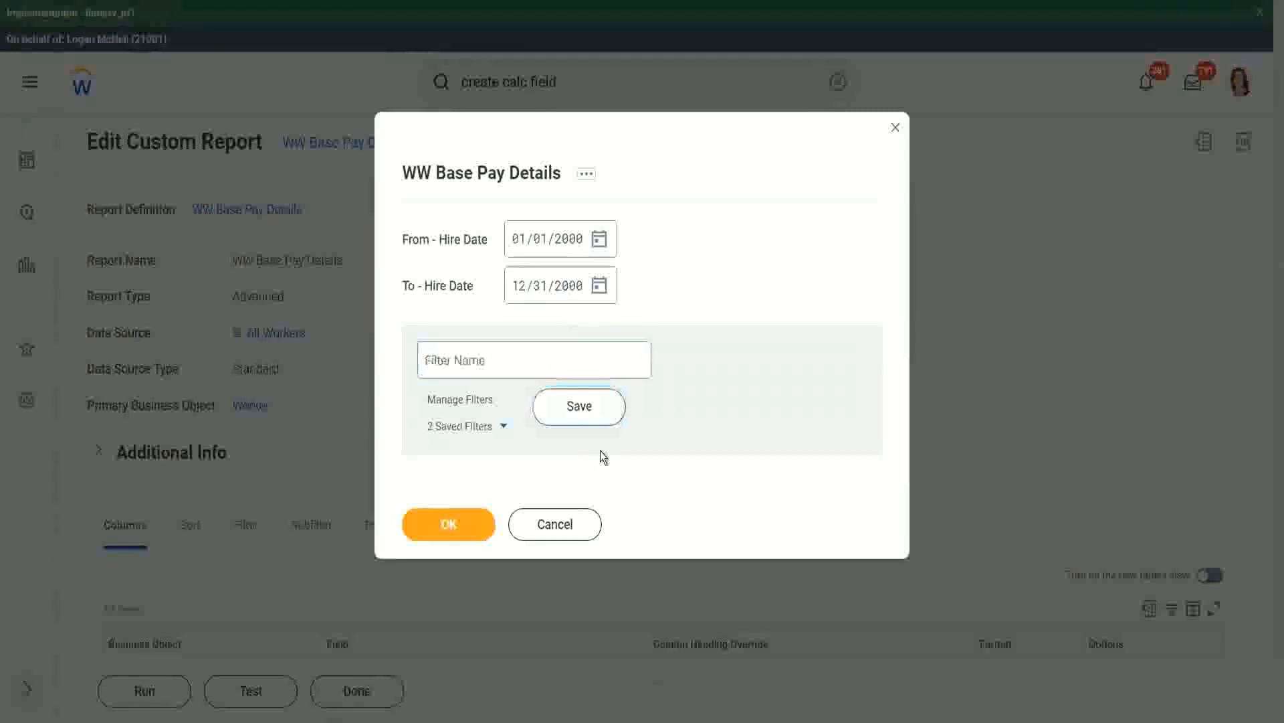
pyautogui.click(445, 529)
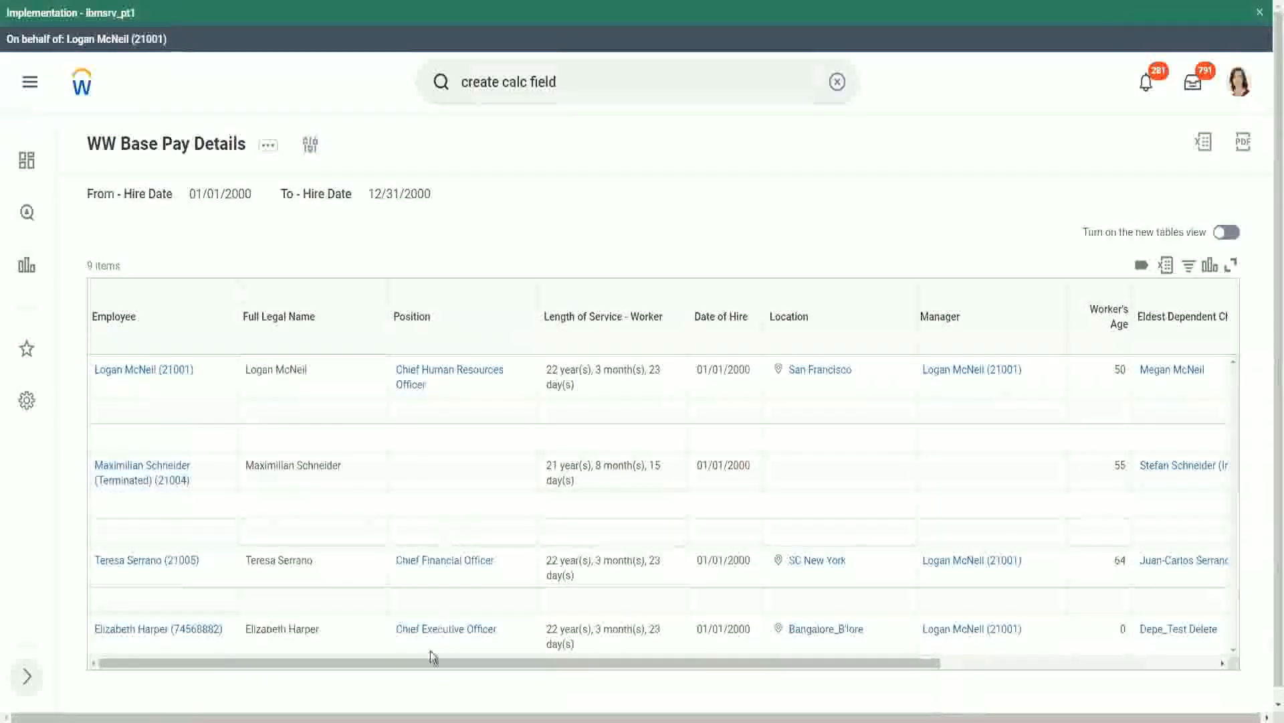
pyautogui.moveTo(424, 662); pyautogui.dragTo(734, 694)
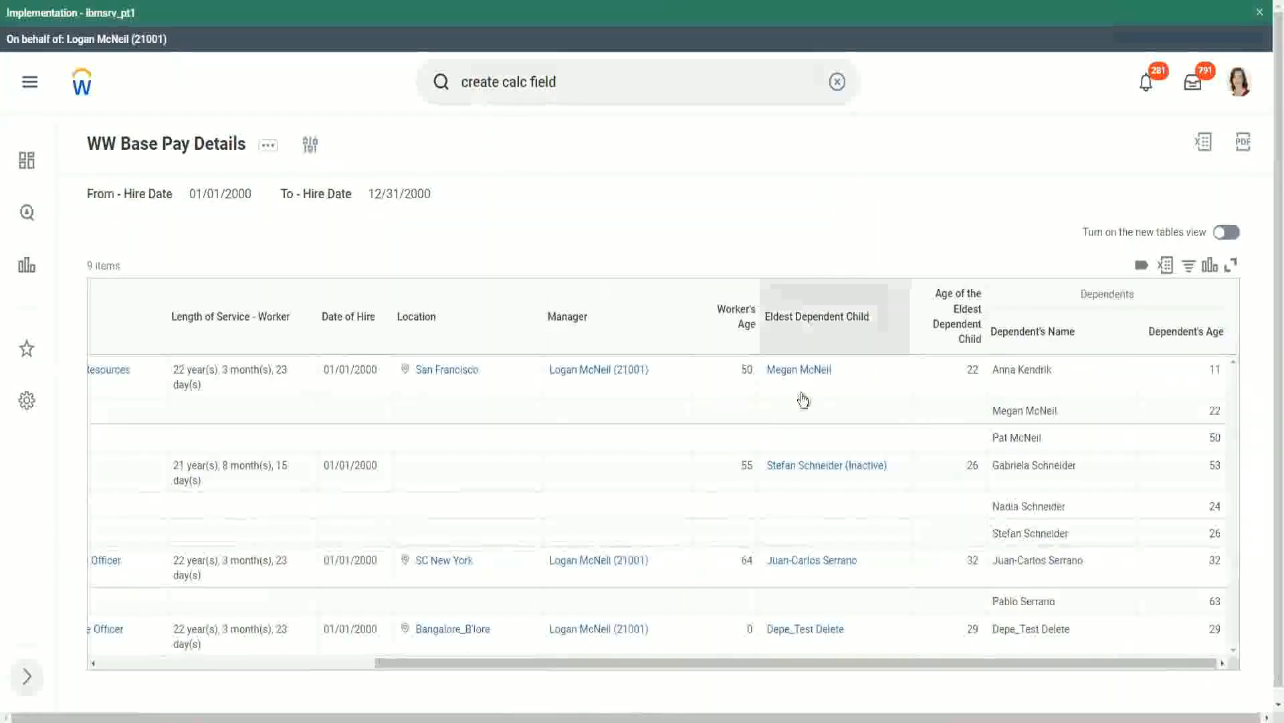
# Compare each worker's value in the Age of the Eldest Dependent Child column with the matching dependent's age in the report output.
pyautogui.doubleClick(971, 369)
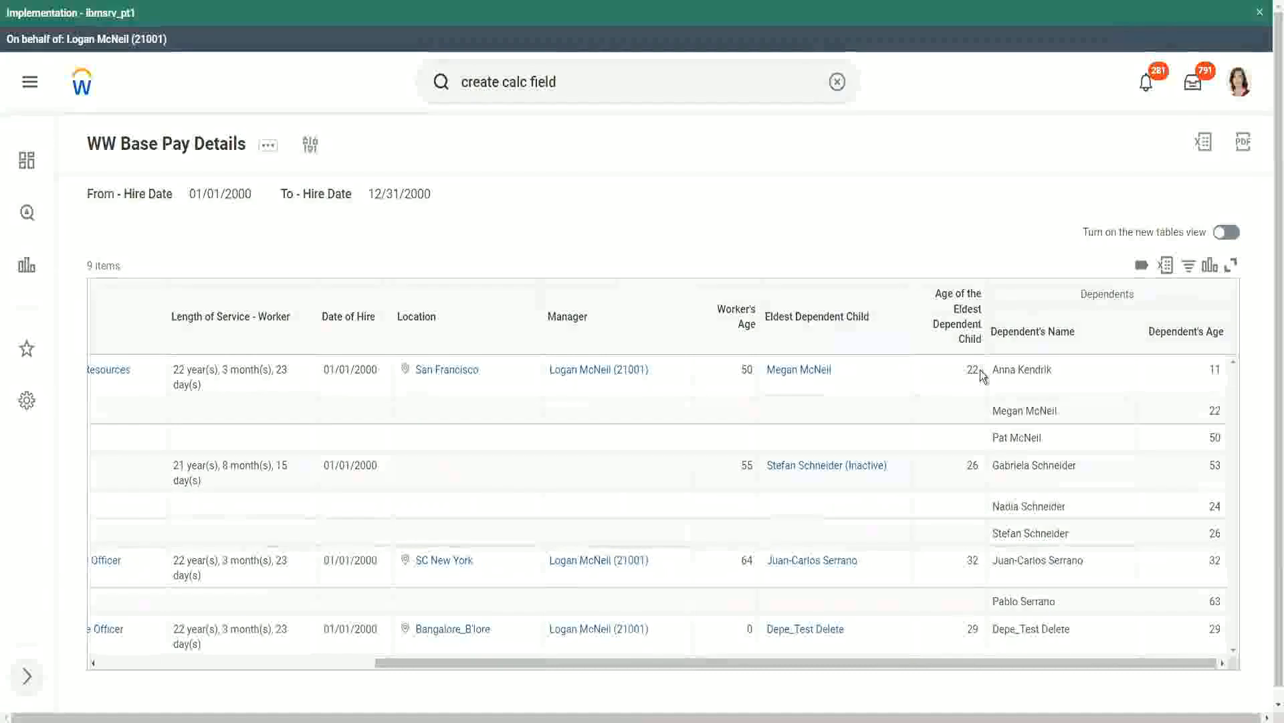
pyautogui.doubleClick(1212, 410)
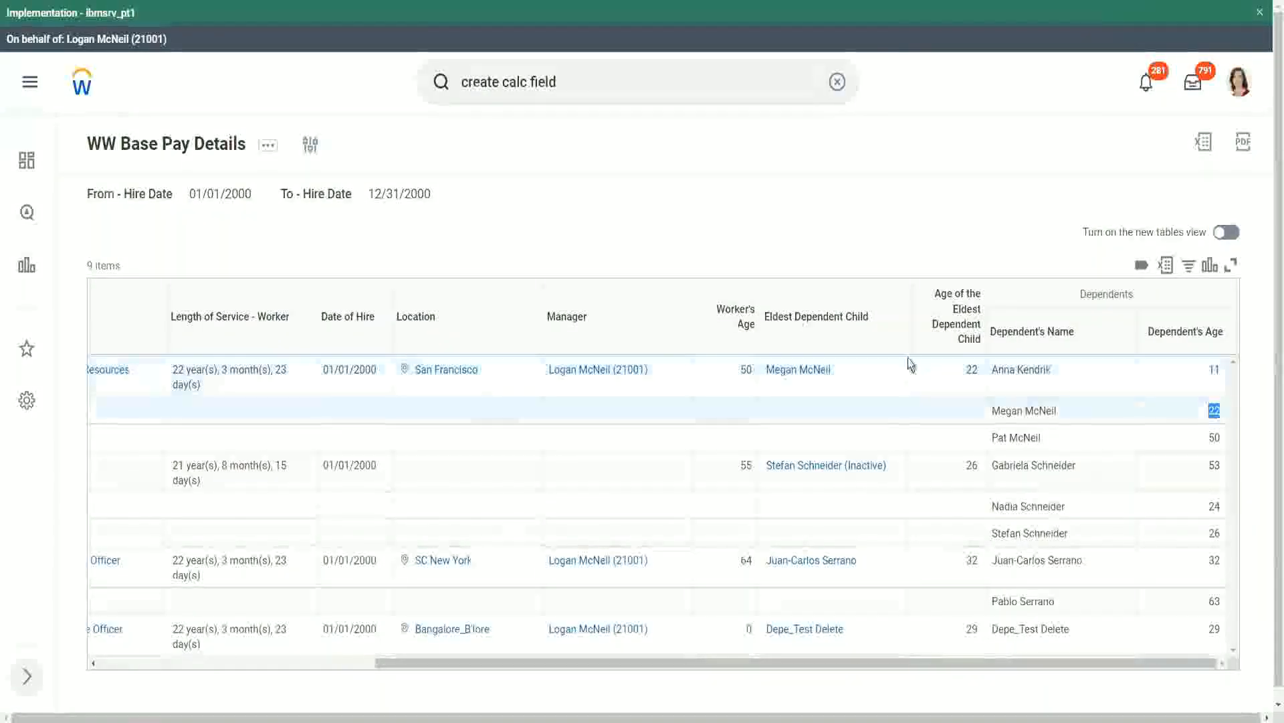
pyautogui.doubleClick(971, 369)
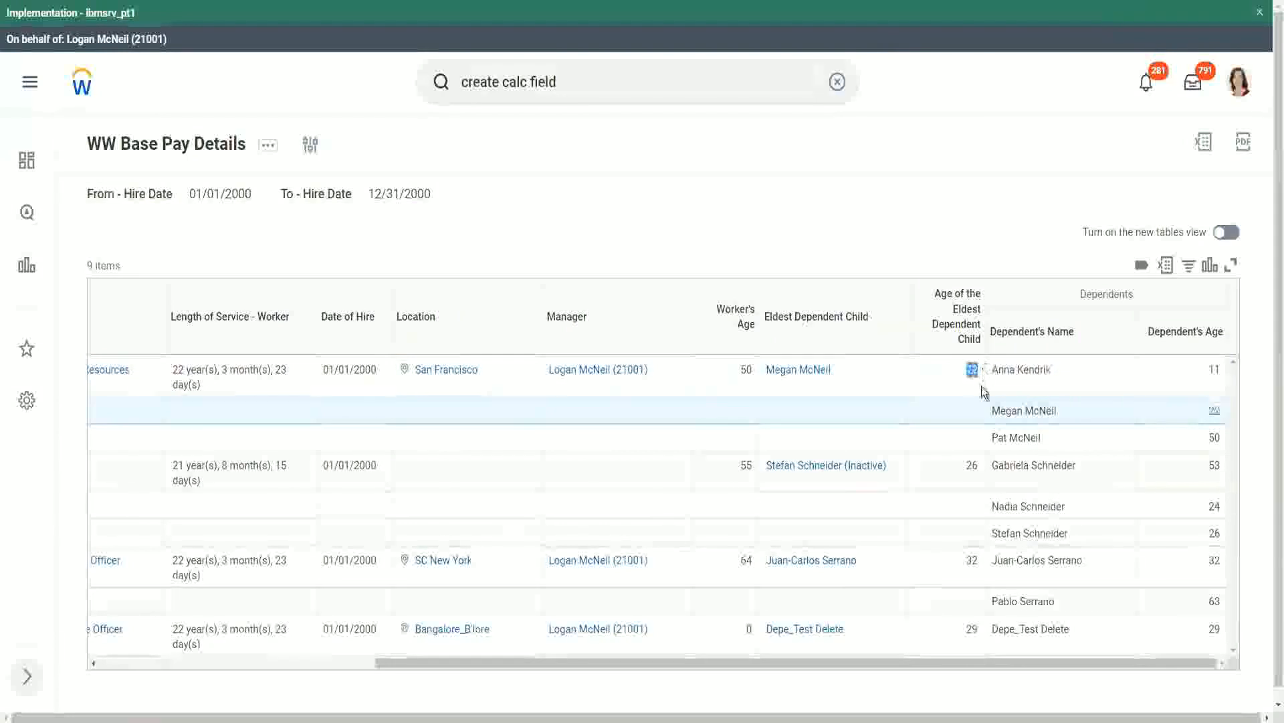
pyautogui.click(969, 465)
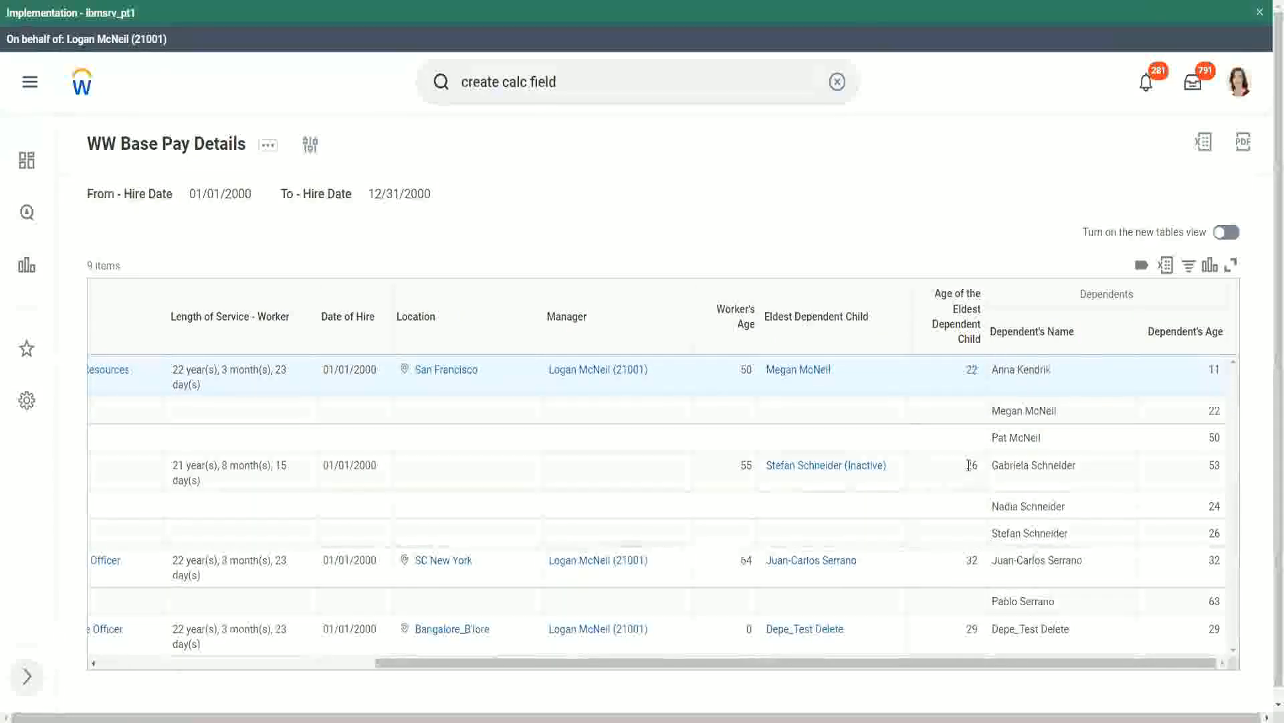
pyautogui.moveTo(978, 465); pyautogui.dragTo(979, 465)
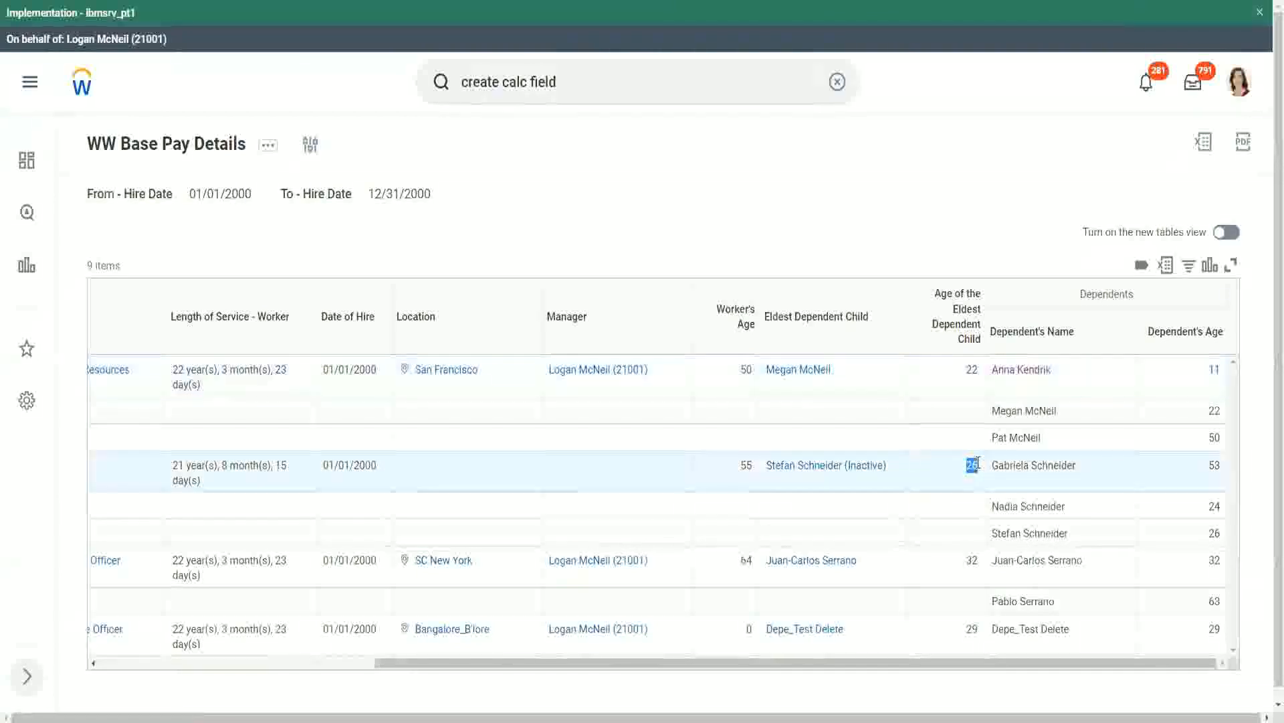
pyautogui.doubleClick(975, 563)
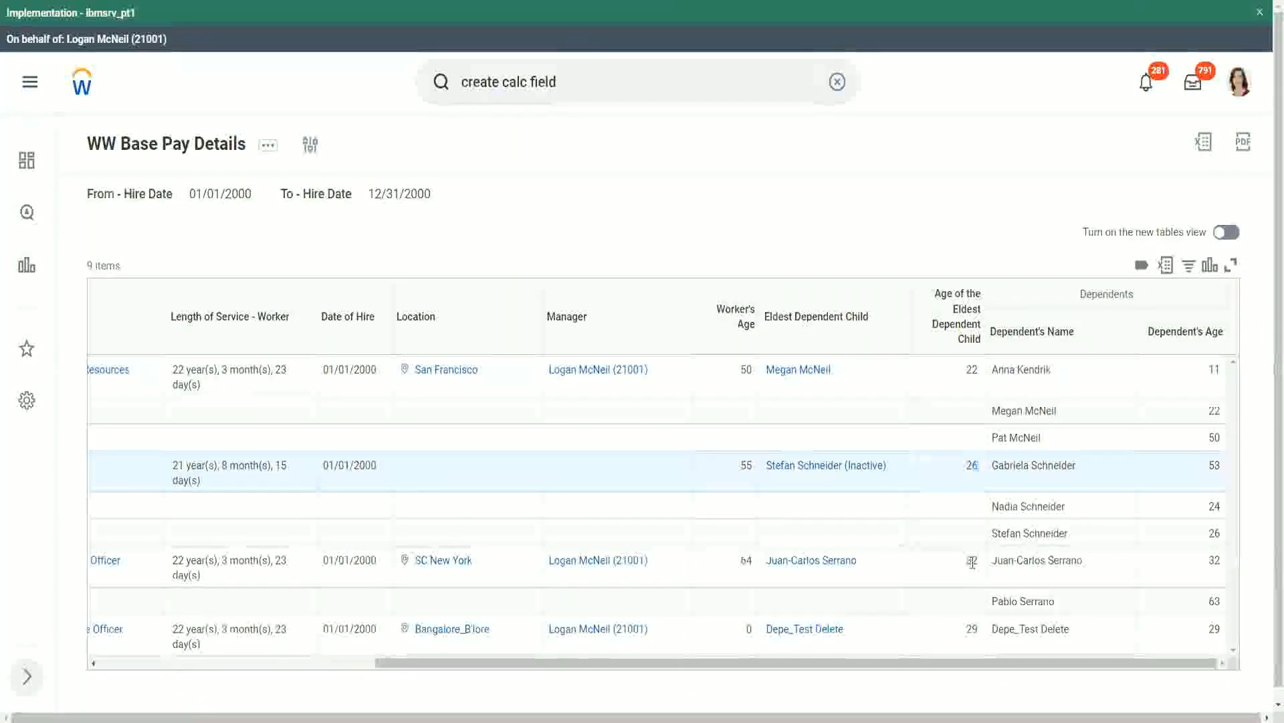
pyautogui.click(1212, 560)
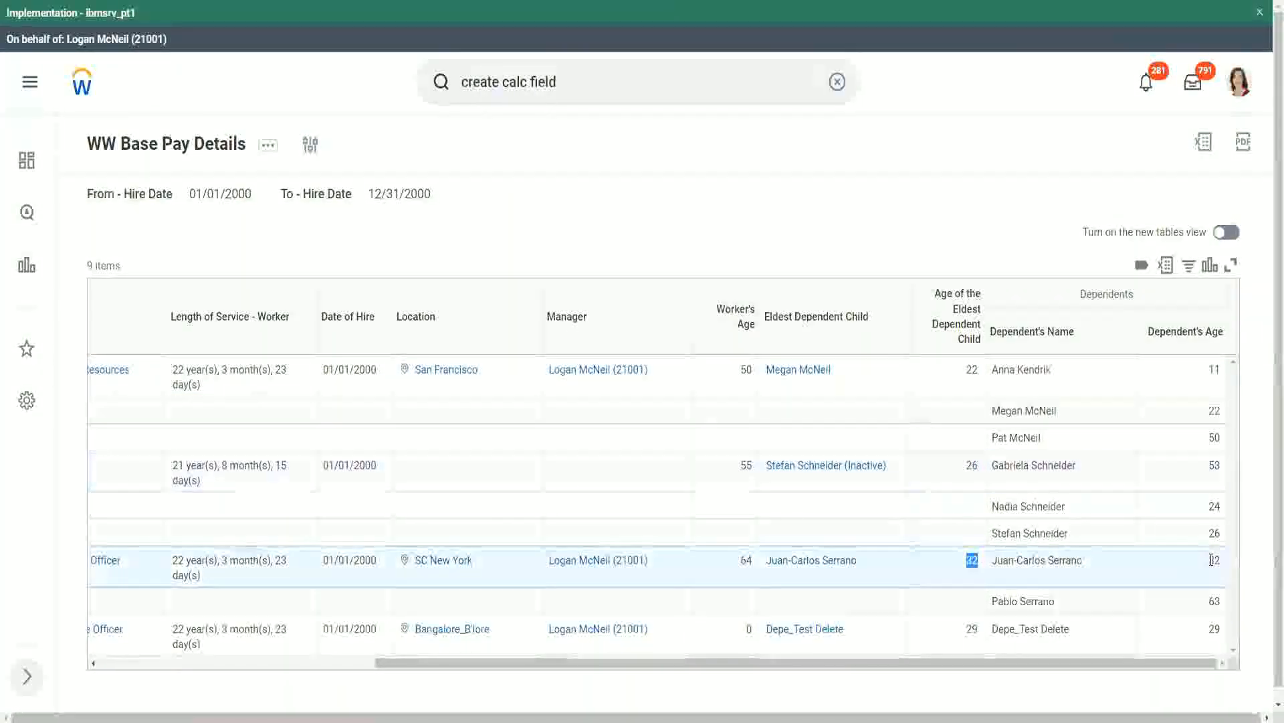
pyautogui.doubleClick(1211, 560)
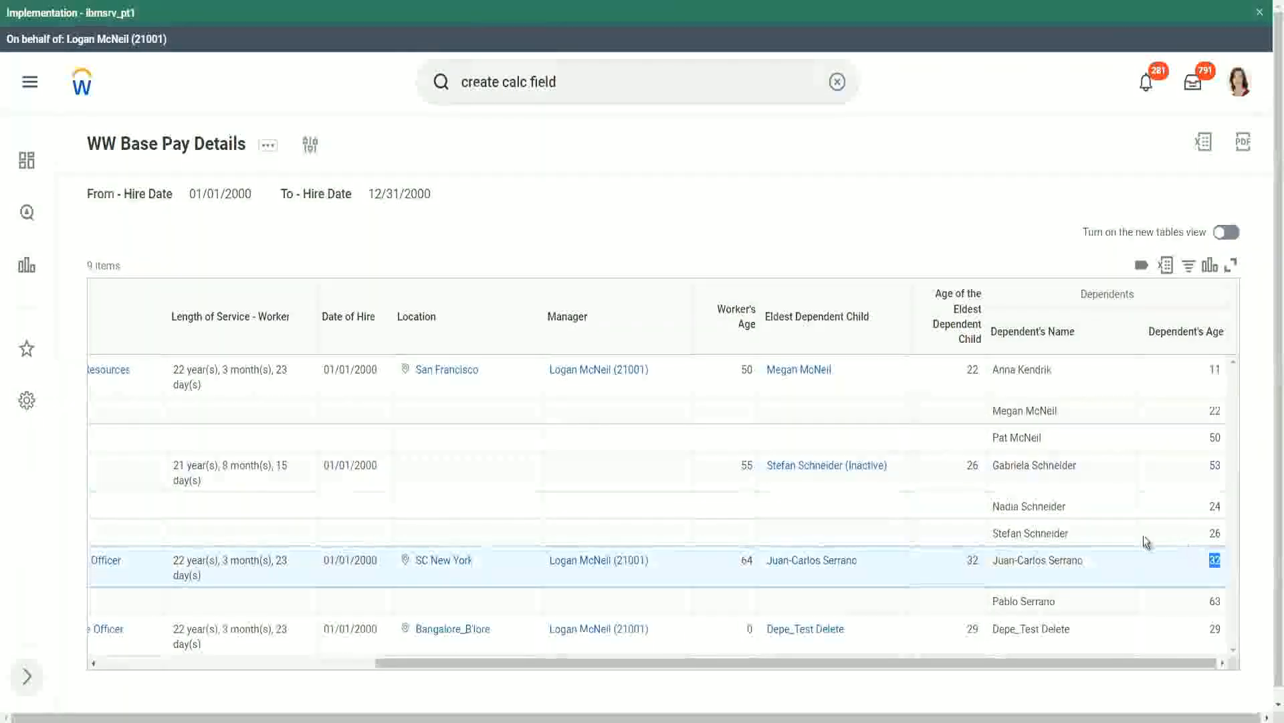
pyautogui.doubleClick(973, 628)
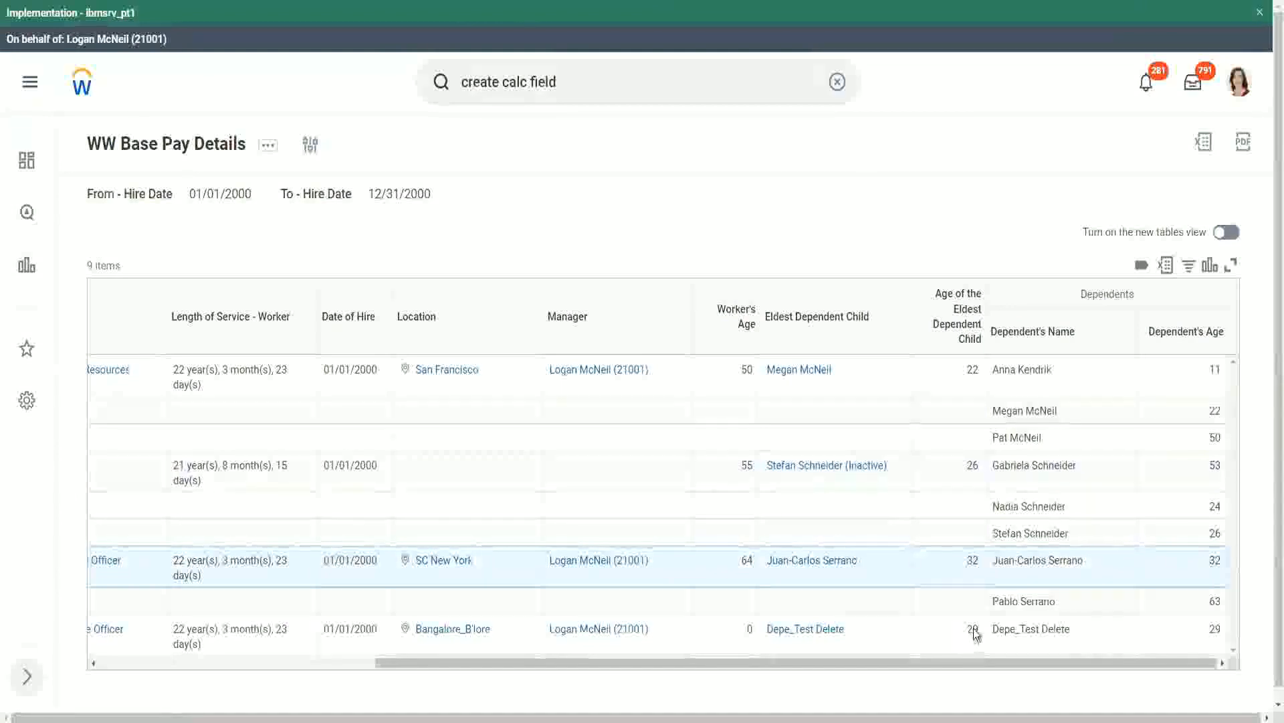
pyautogui.doubleClick(1215, 628)
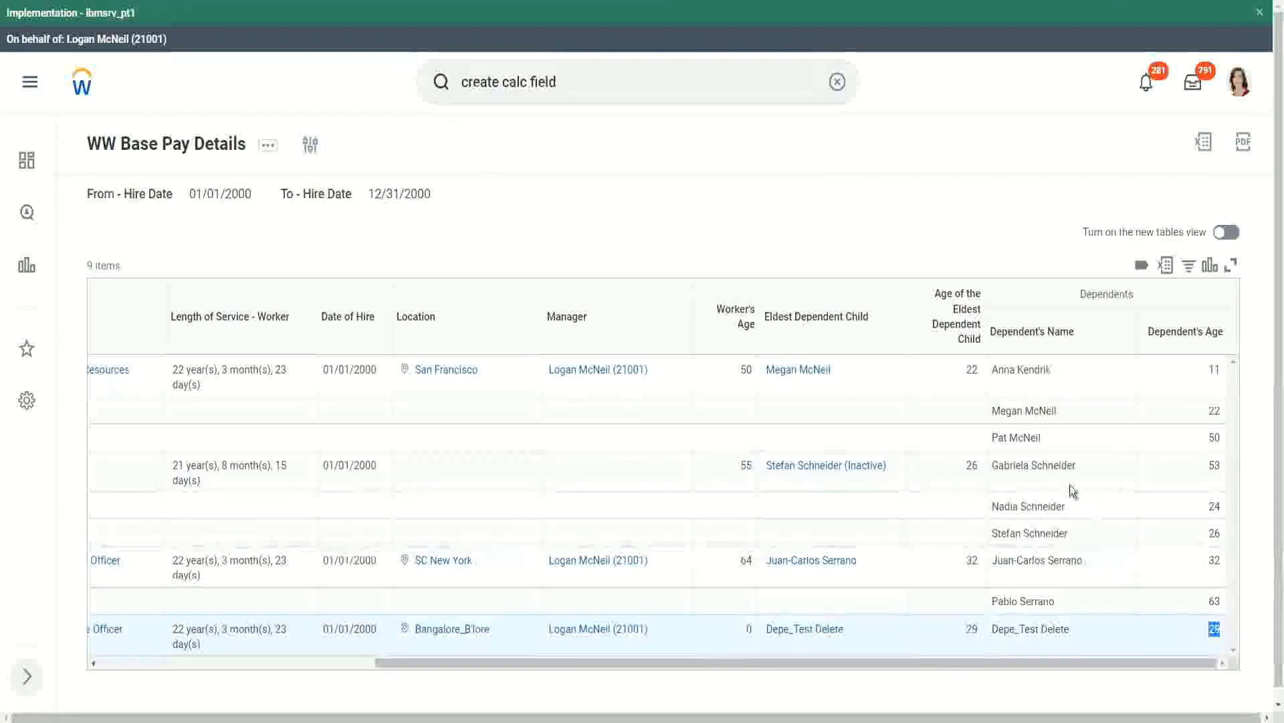
pyautogui.click(966, 205)
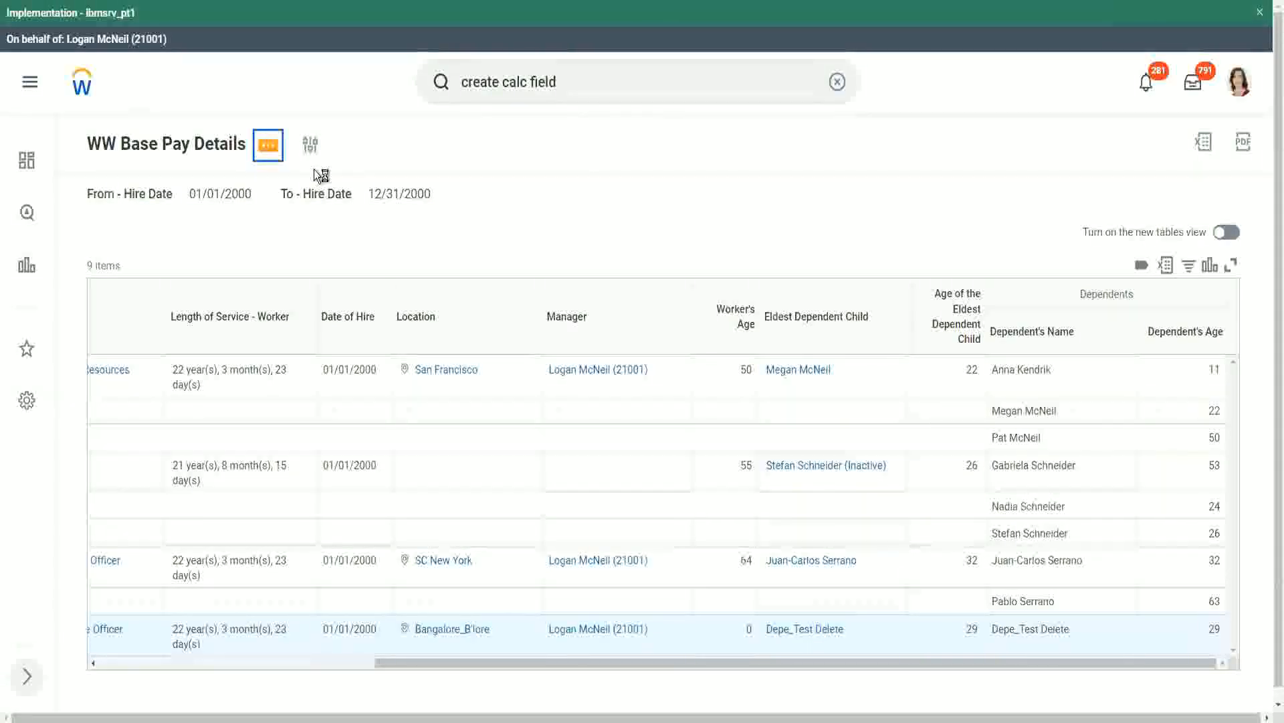
# Open the WW Base Pay Details custom report for editing and go to its filter conditions.
pyautogui.moveTo(350, 223)
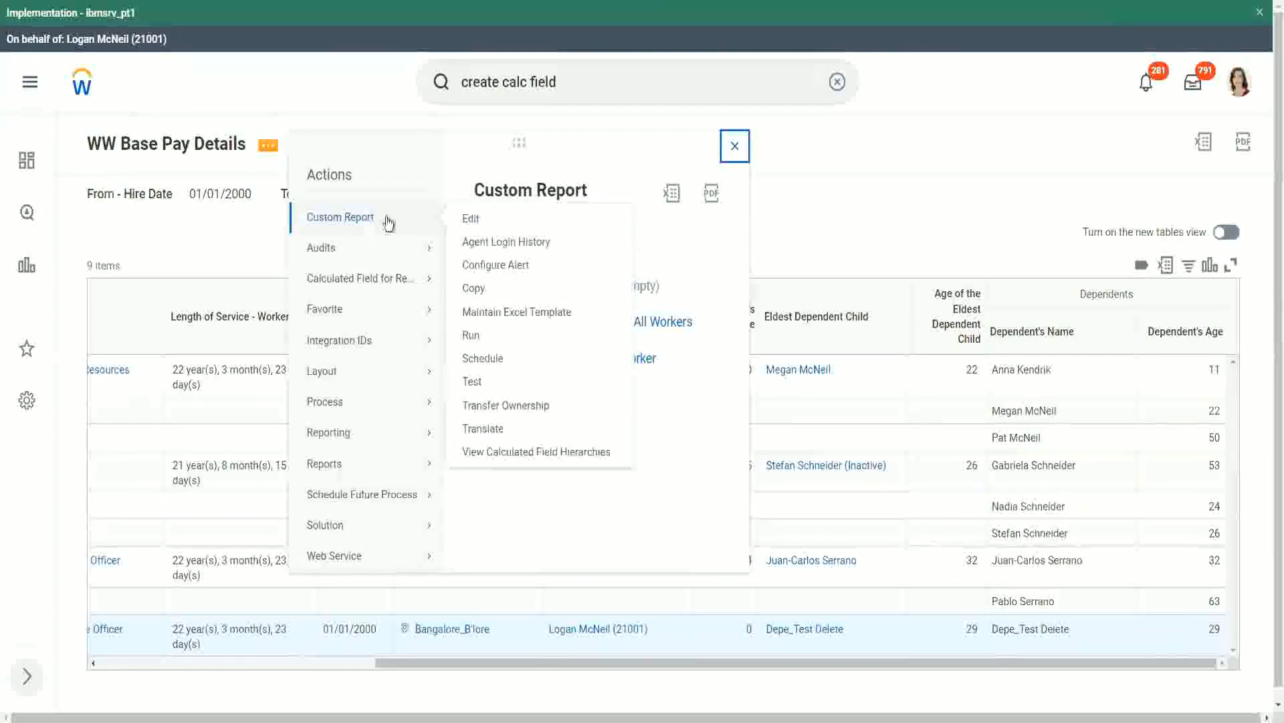
pyautogui.click(471, 219)
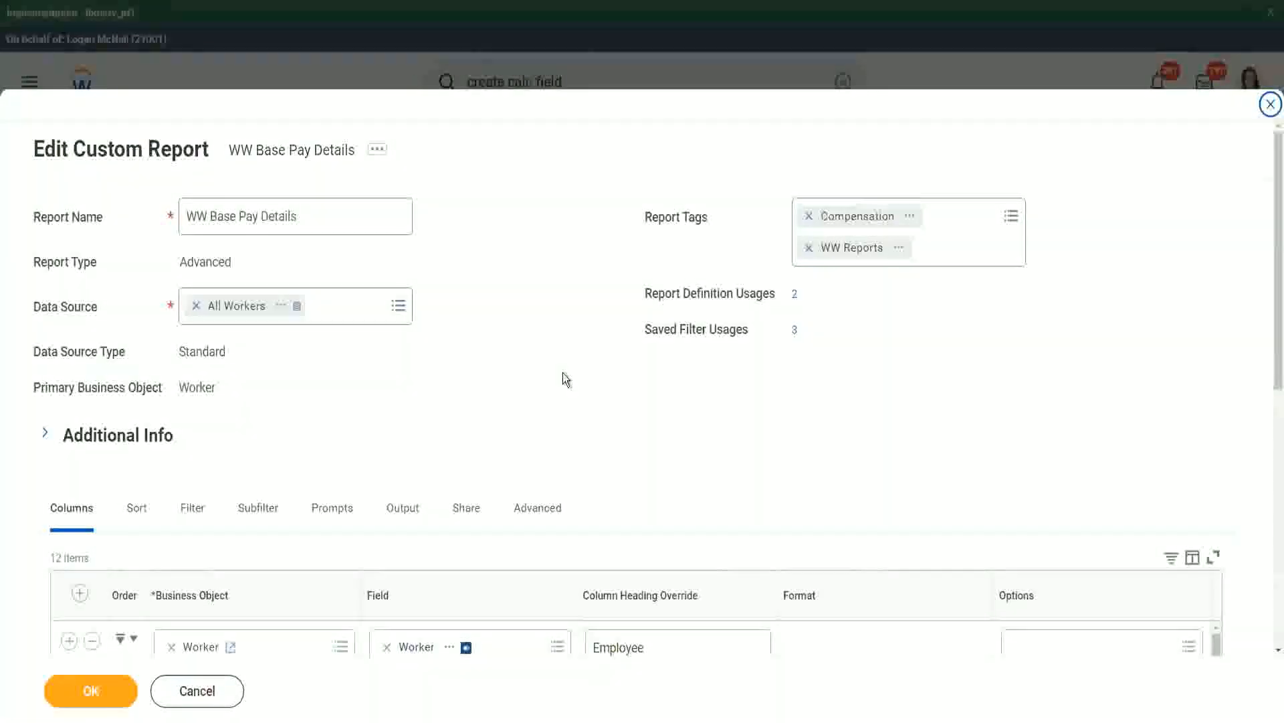
pyautogui.scroll(-3, 587, 345)
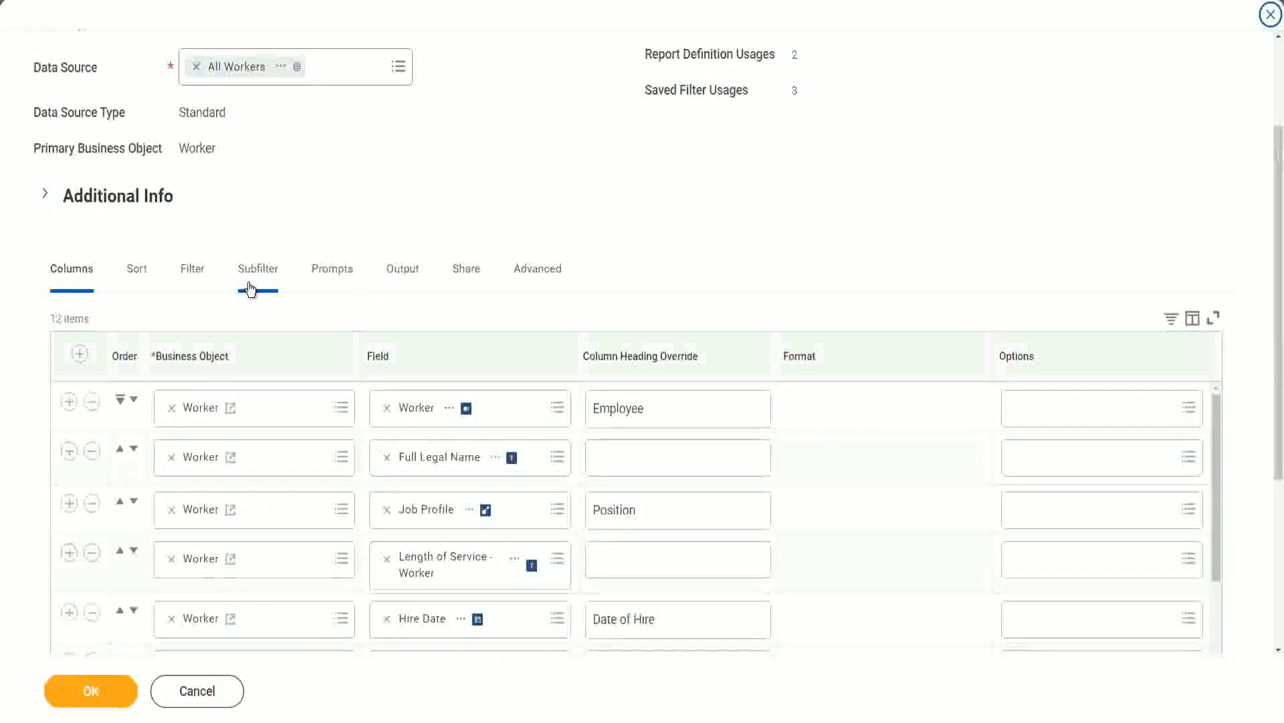
pyautogui.click(192, 270)
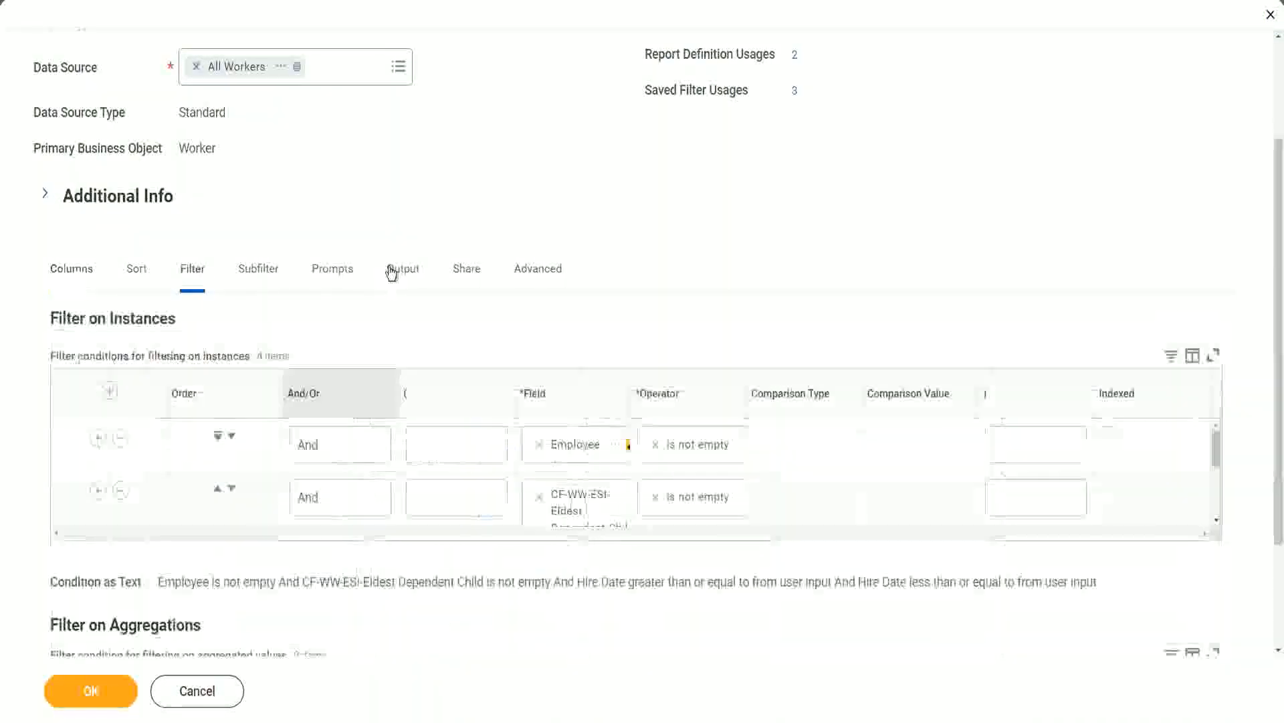
# Add an And condition below the Eldest Dependent Child condition, using the field CF-WW-LRV-Age of the eldest Dependent Child.
pyautogui.click(69, 491)
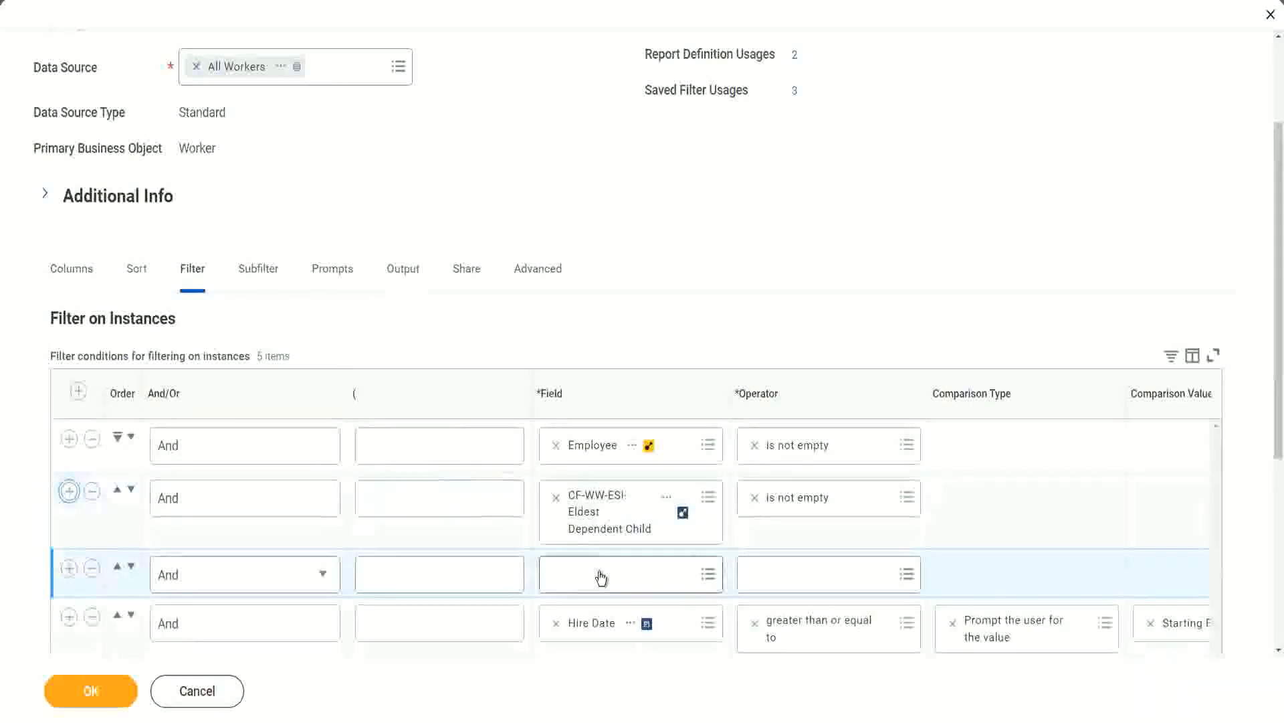
pyautogui.click(601, 571)
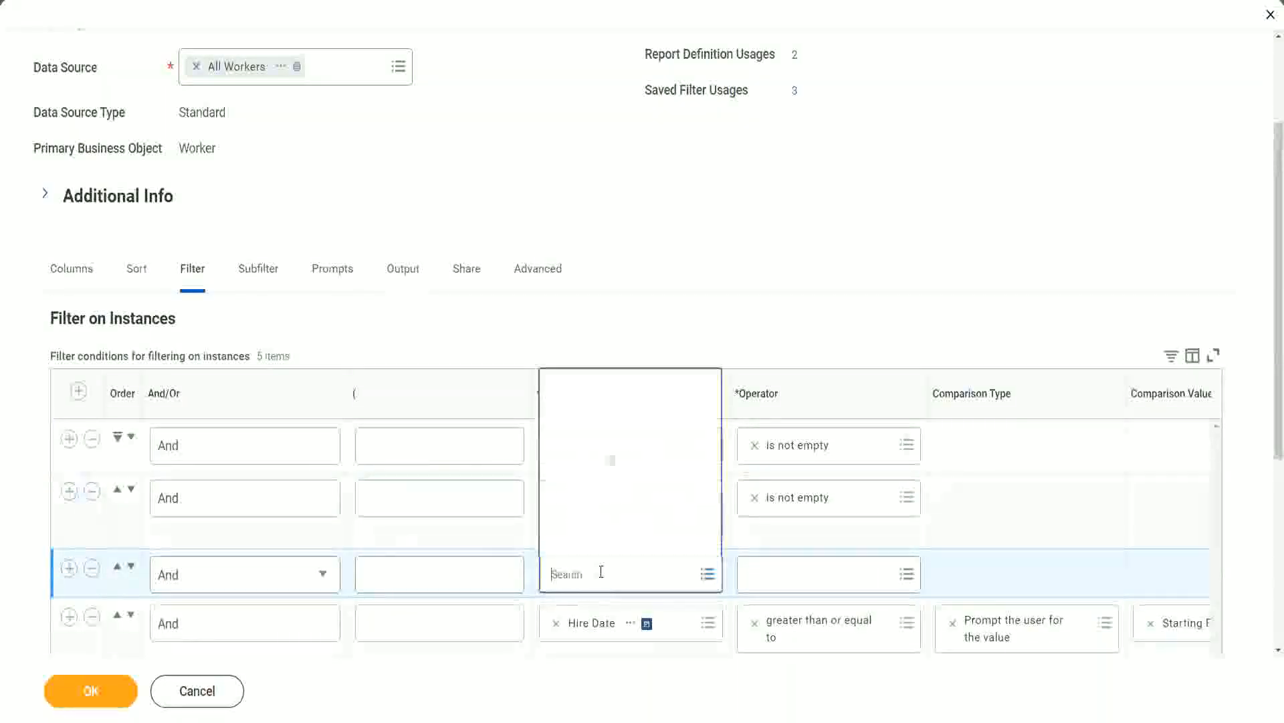
pyautogui.click(589, 384)
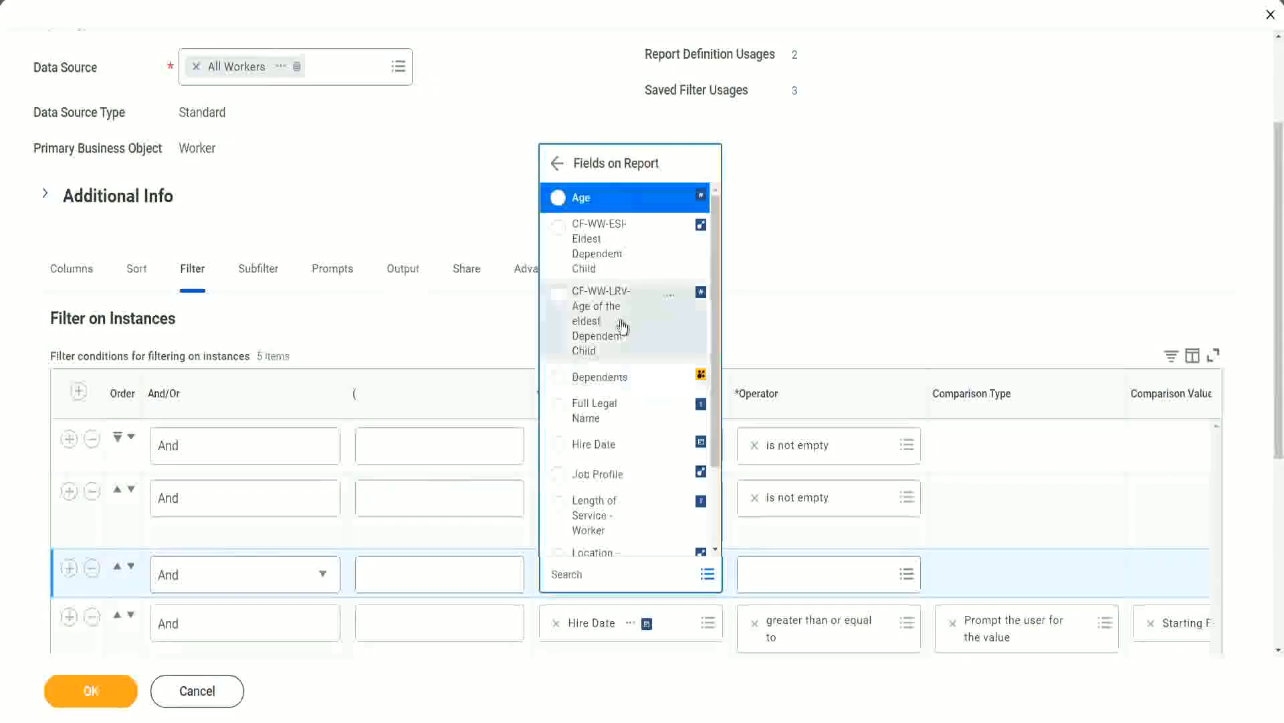
pyautogui.click(584, 323)
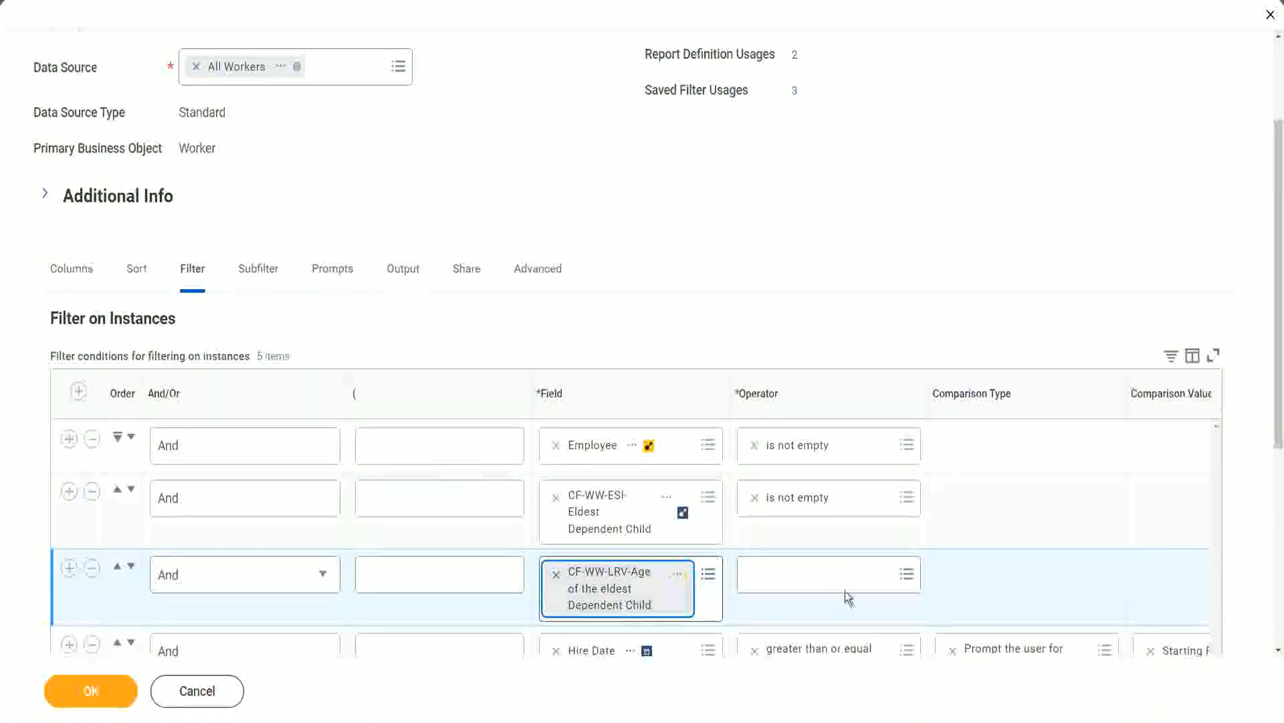
# Set the new age condition to less than or equal to 30, and save the report.
pyautogui.click(833, 572)
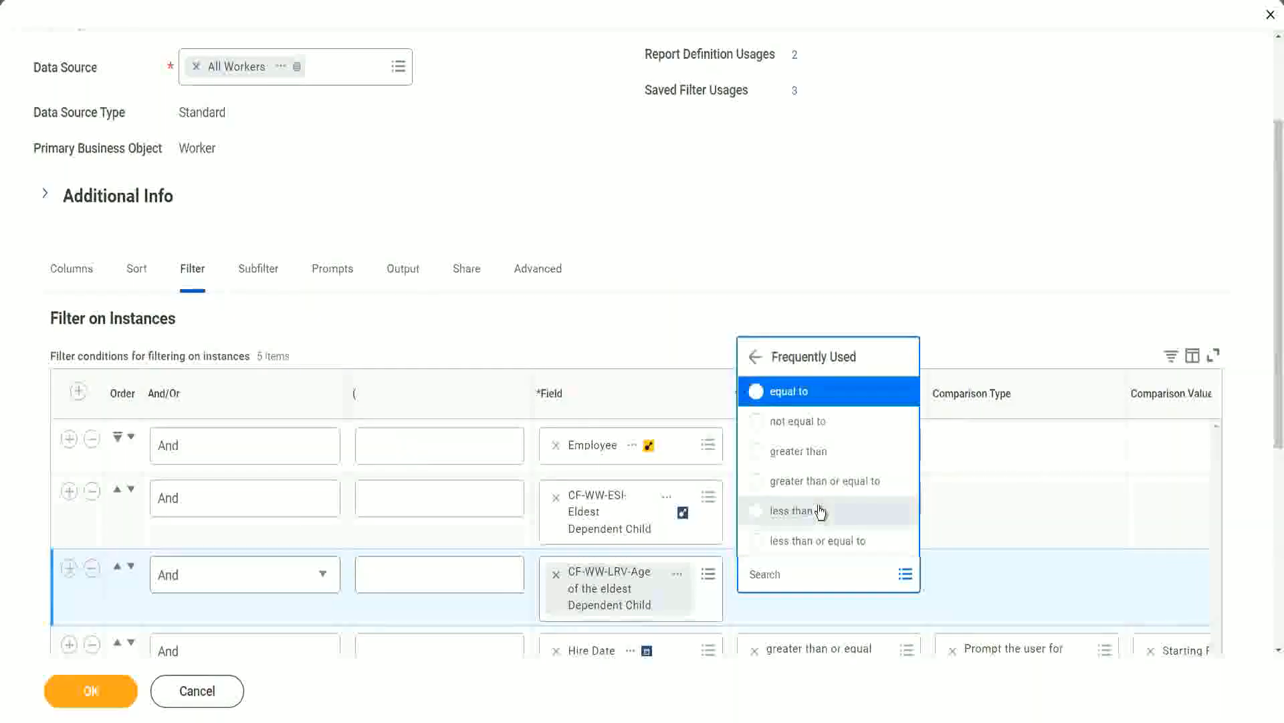
pyautogui.click(827, 547)
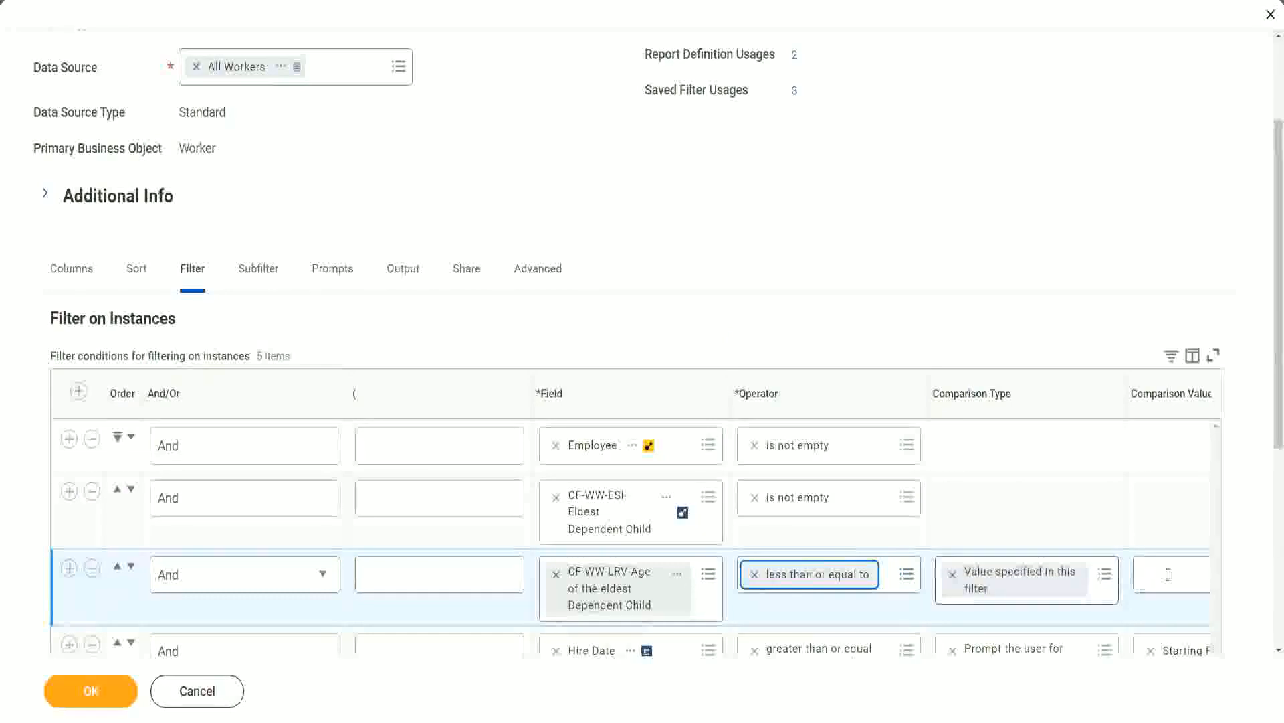
pyautogui.scroll(-2, 684, 609)
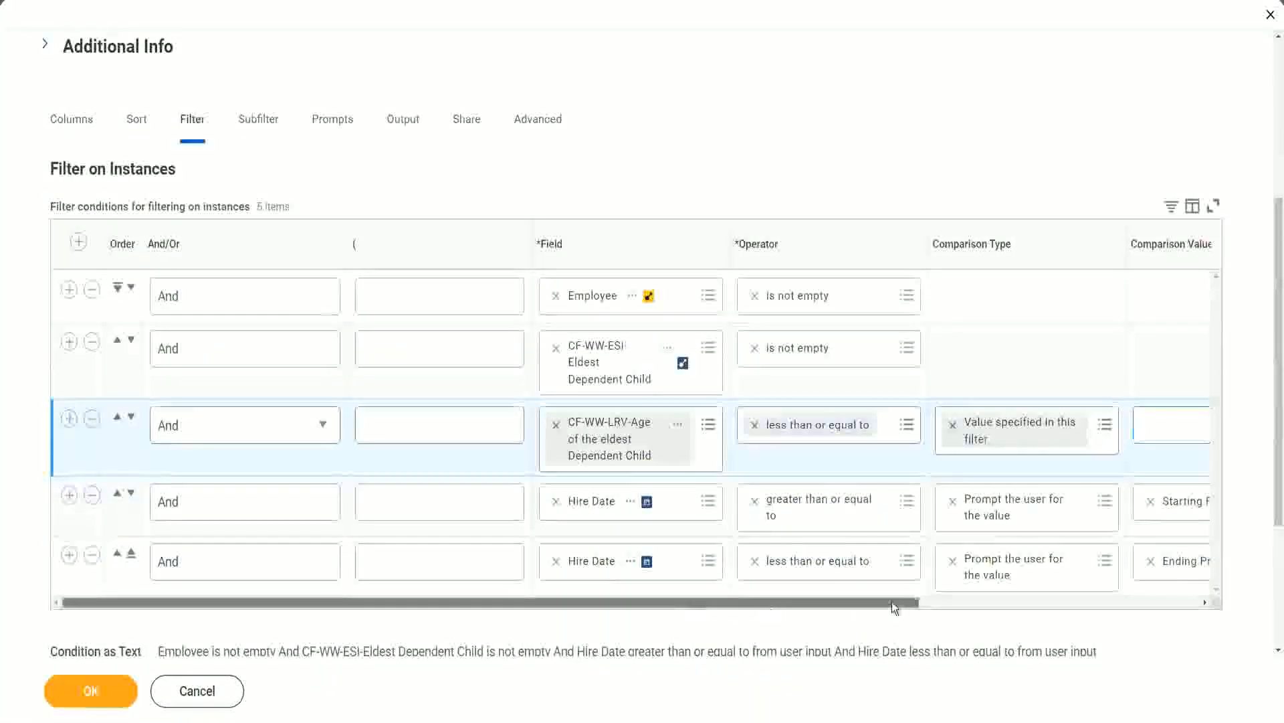
pyautogui.moveTo(893, 602); pyautogui.dragTo(1168, 601)
pyautogui.click(942, 423)
pyautogui.write('30')
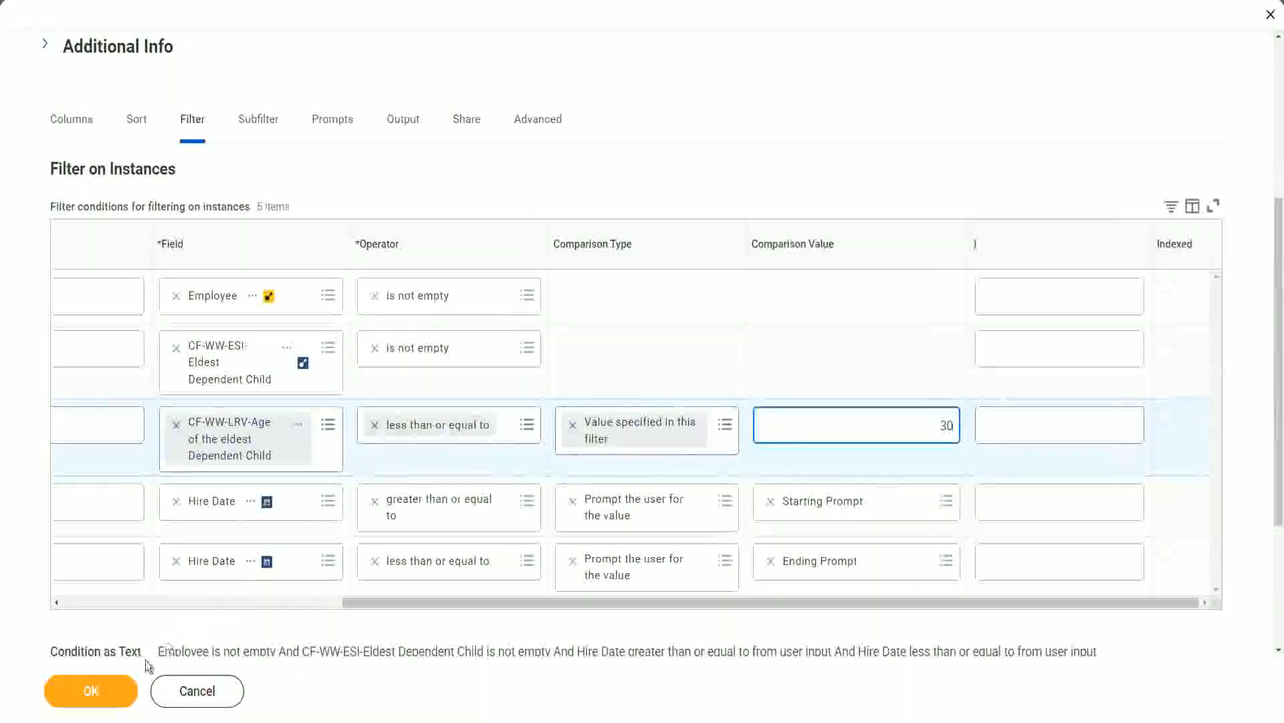
pyautogui.click(91, 708)
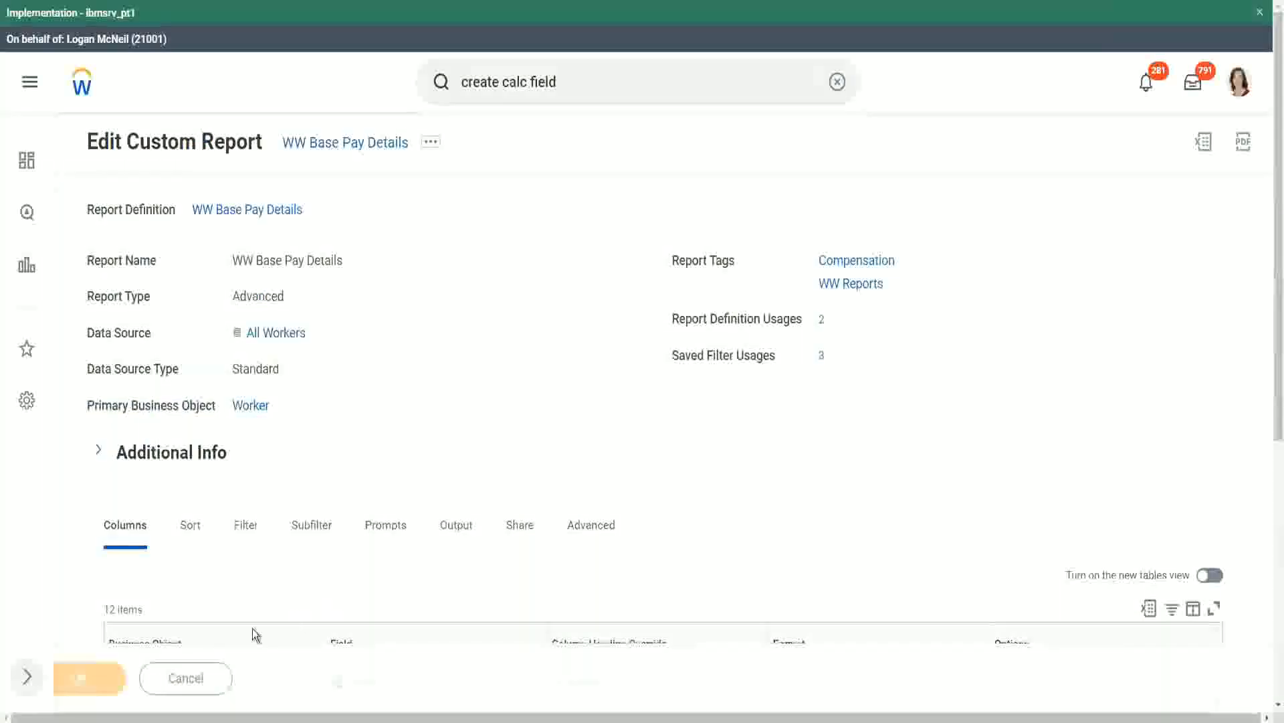
# Run the report with the saved filter for hire dates 01/01/2000 to 12/31/2000, and review the eldest dependent child's ages.
pyautogui.click(138, 683)
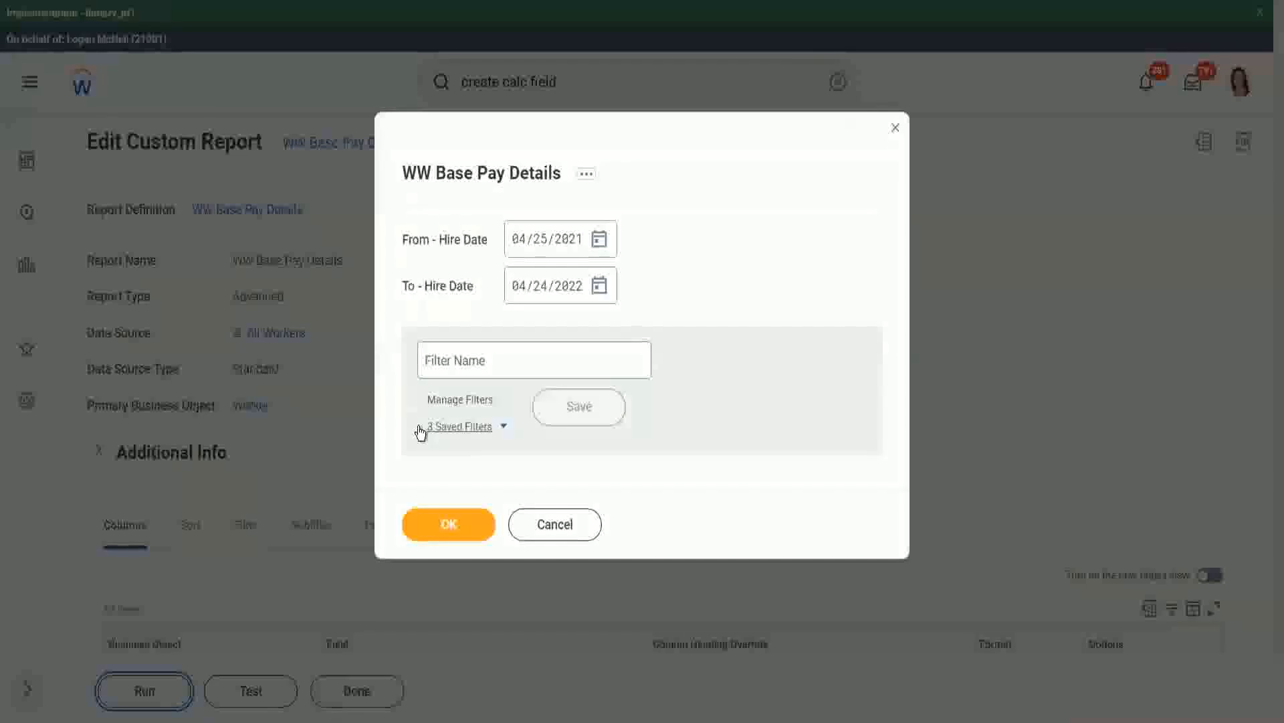
pyautogui.click(502, 429)
pyautogui.click(501, 487)
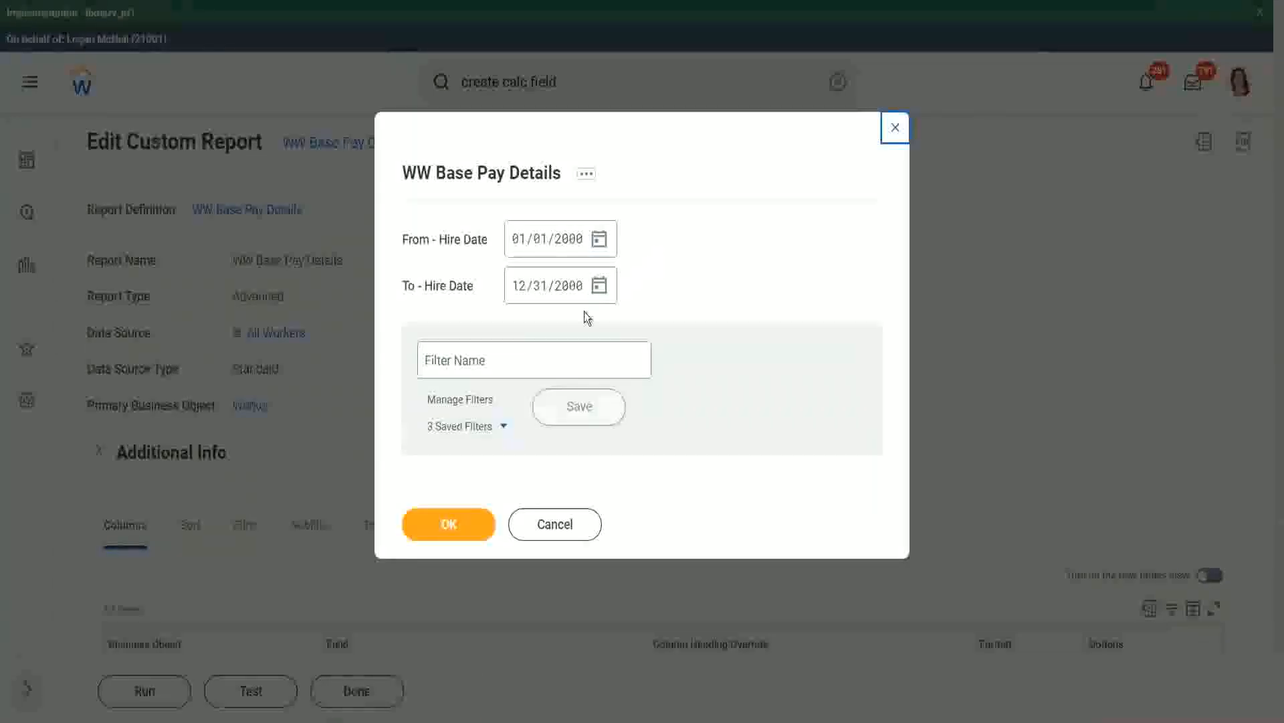
pyautogui.click(447, 528)
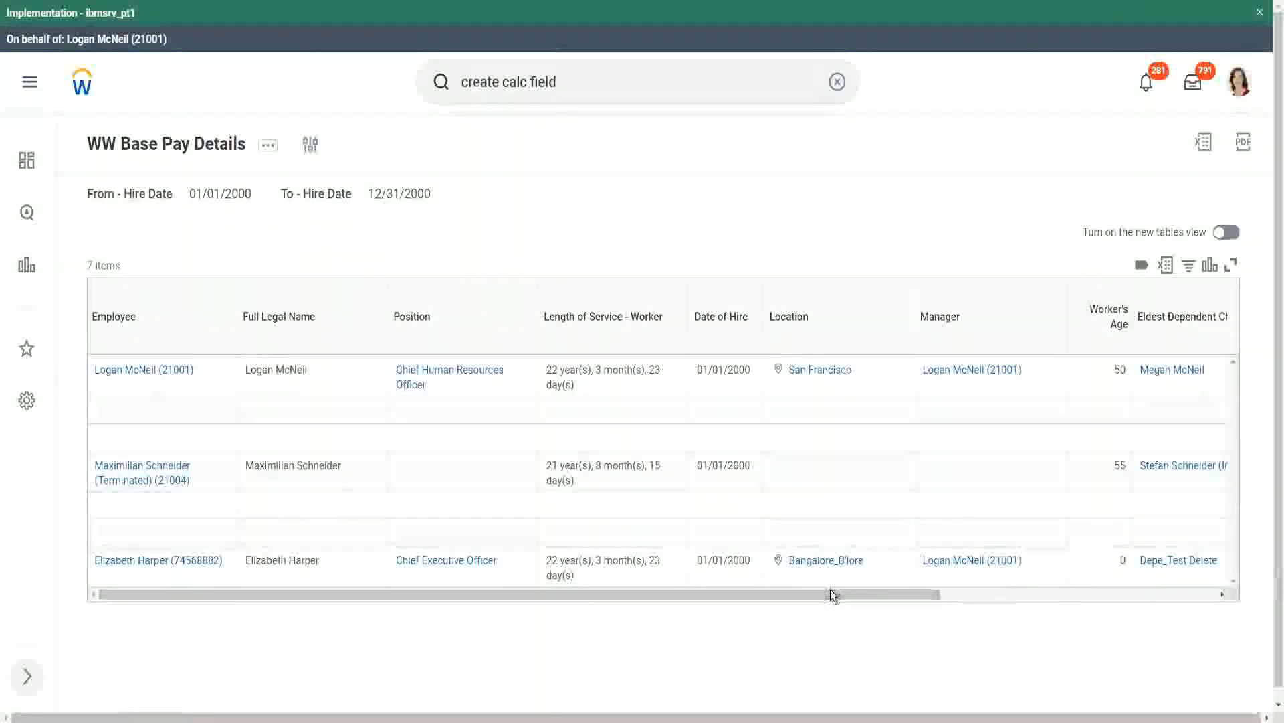
pyautogui.moveTo(830, 592); pyautogui.dragTo(1096, 606)
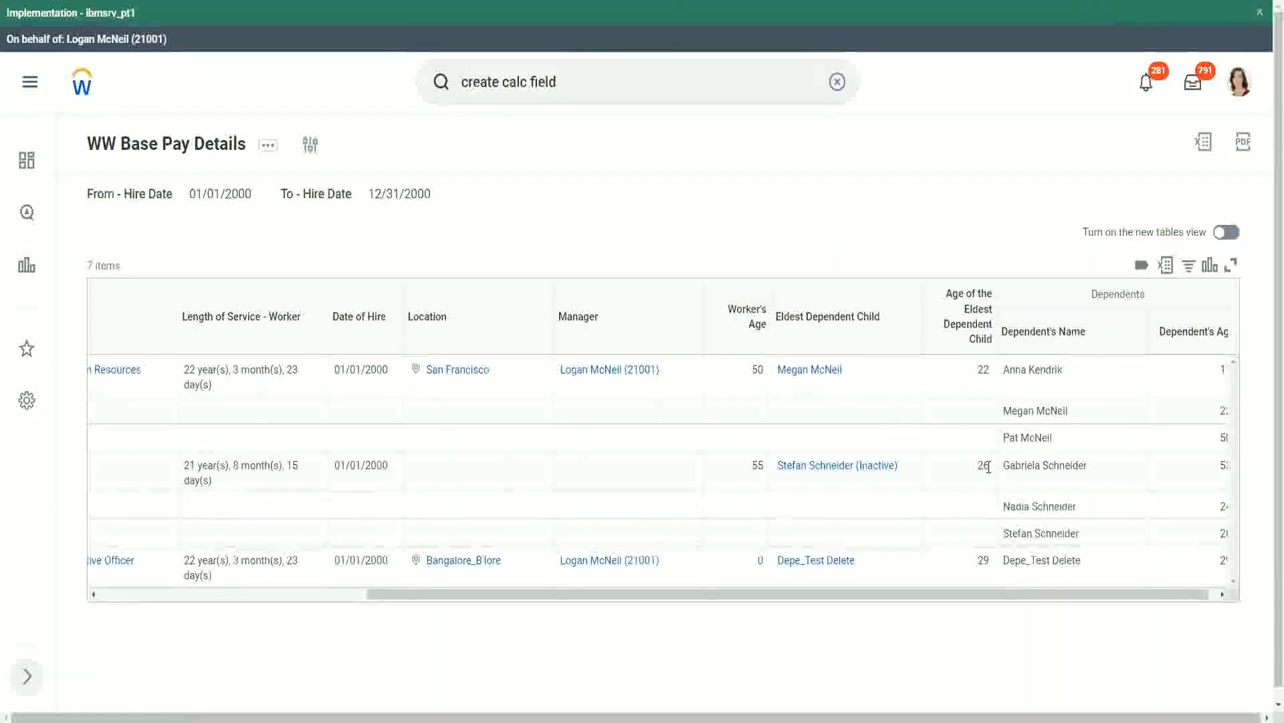
pyautogui.doubleClick(982, 561)
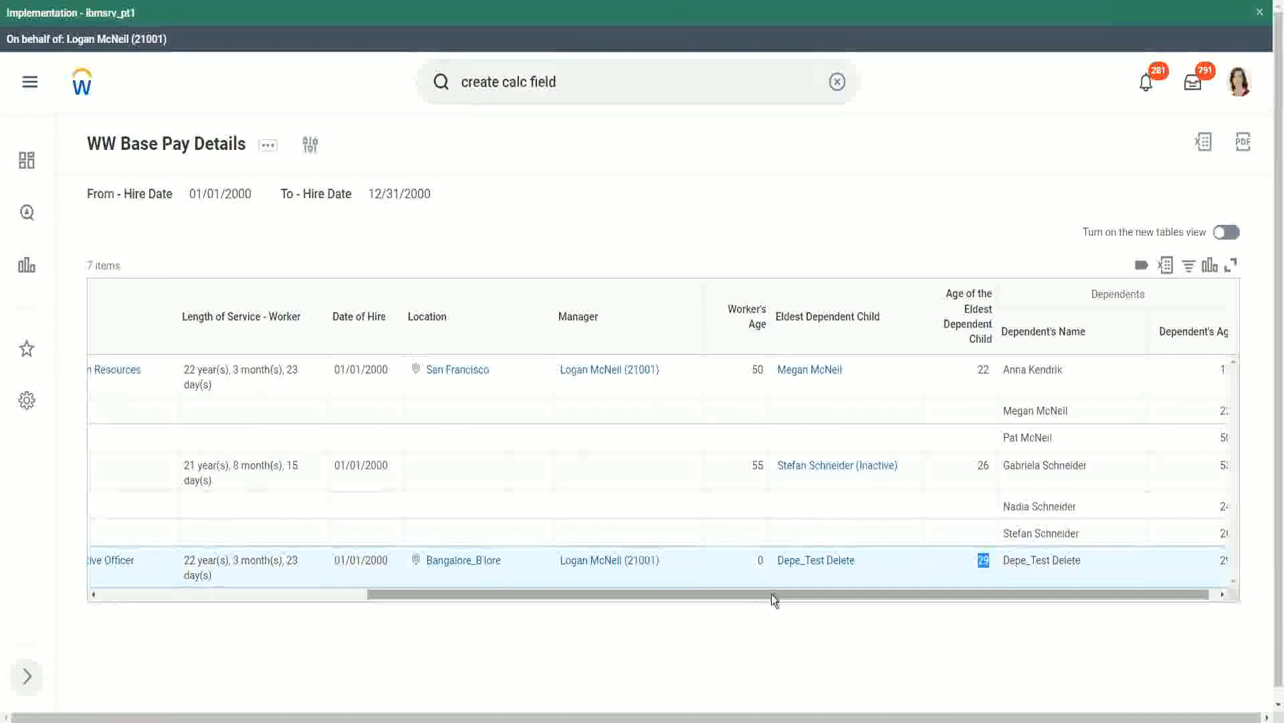
pyautogui.moveTo(772, 592); pyautogui.dragTo(367, 605)
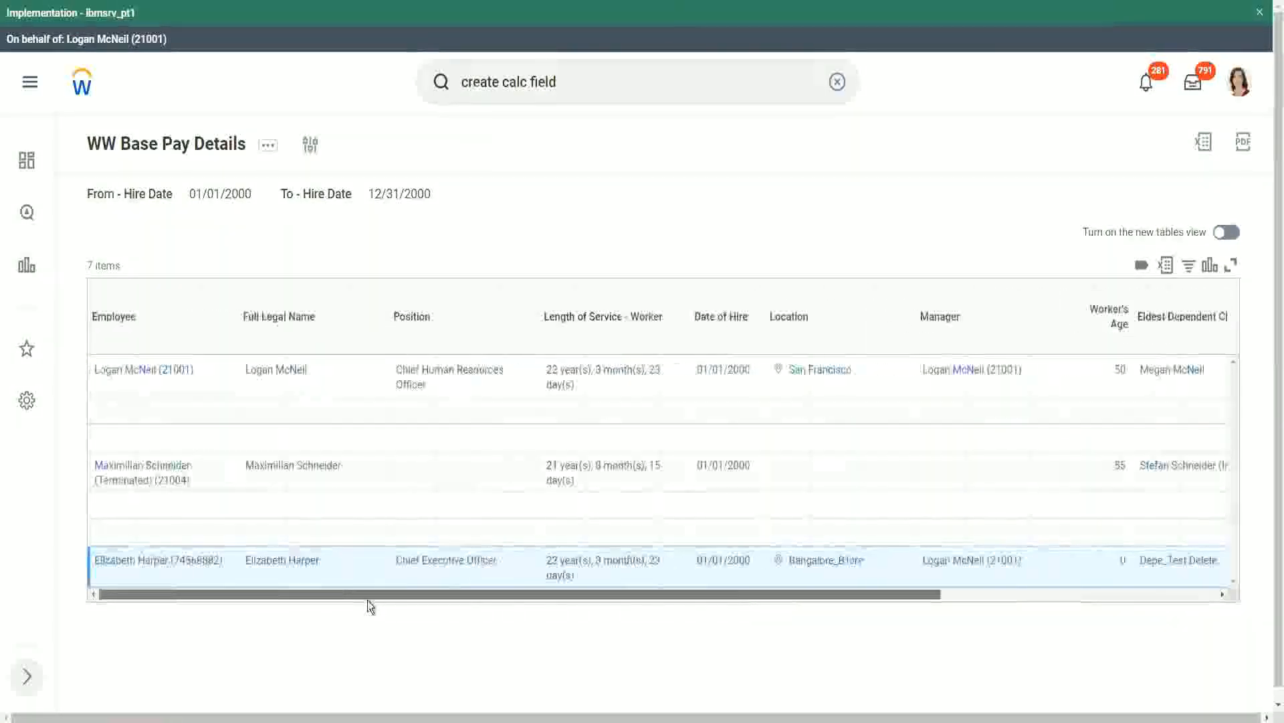